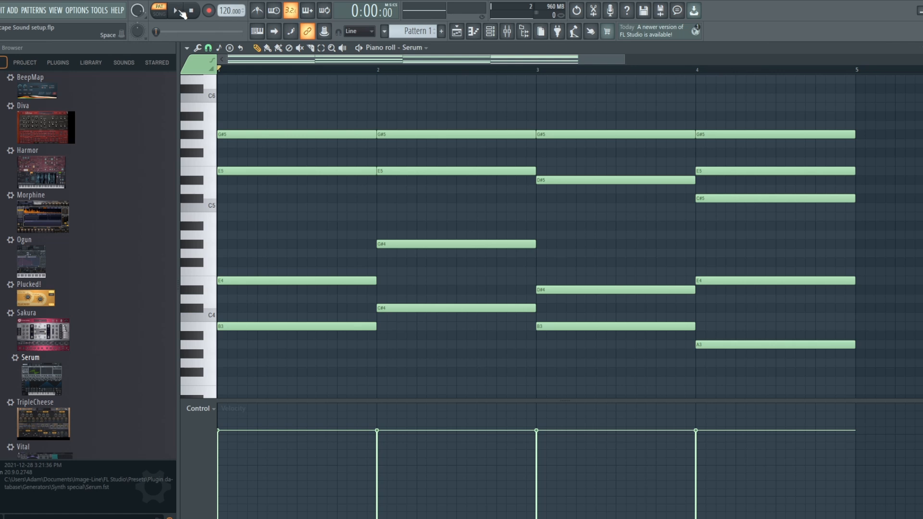
Play back the chord pattern in the piano roll and stop it.
click(179, 12)
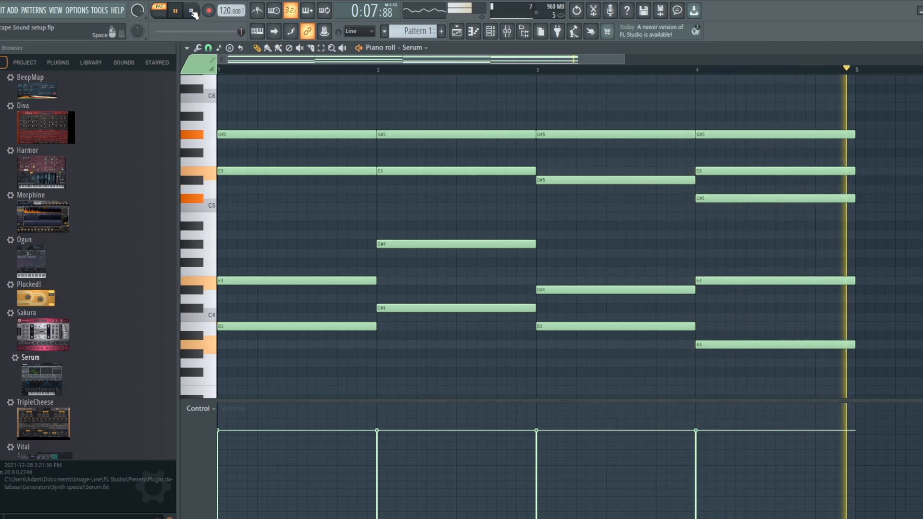
click(192, 11)
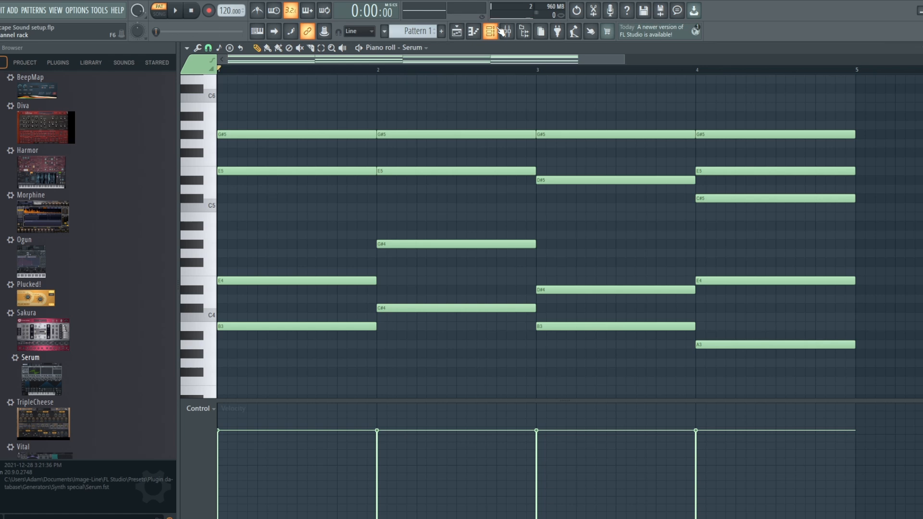
Open the Serum channel's plugin window, move it up, and view its FX and OSC pages.
click(499, 29)
click(324, 334)
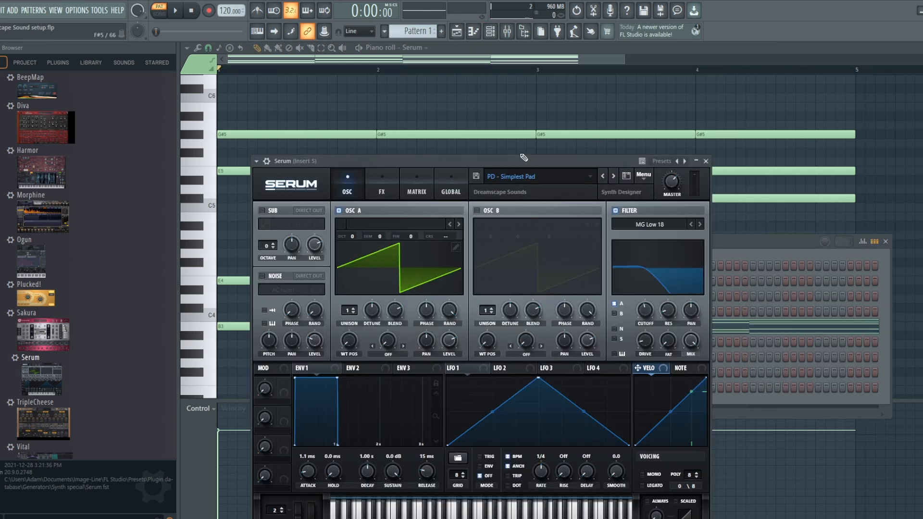
drag(523, 157, 524, 101)
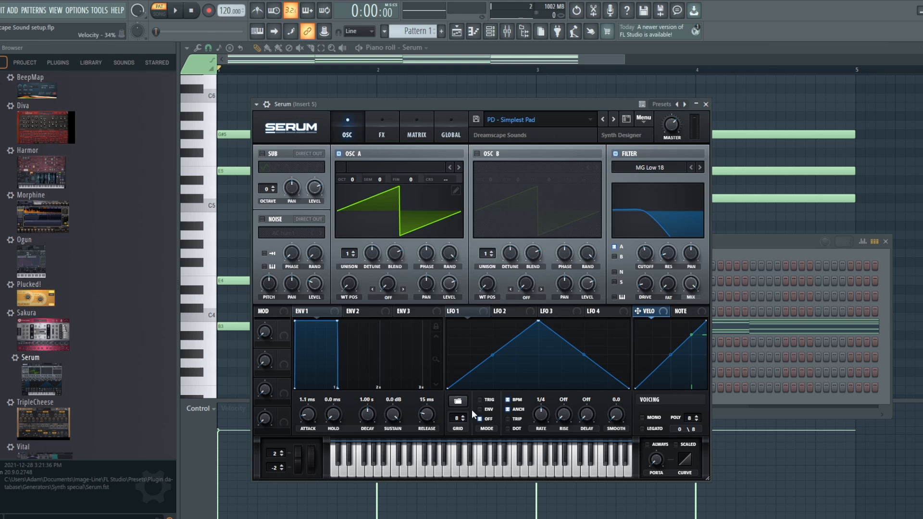
click(381, 132)
click(351, 132)
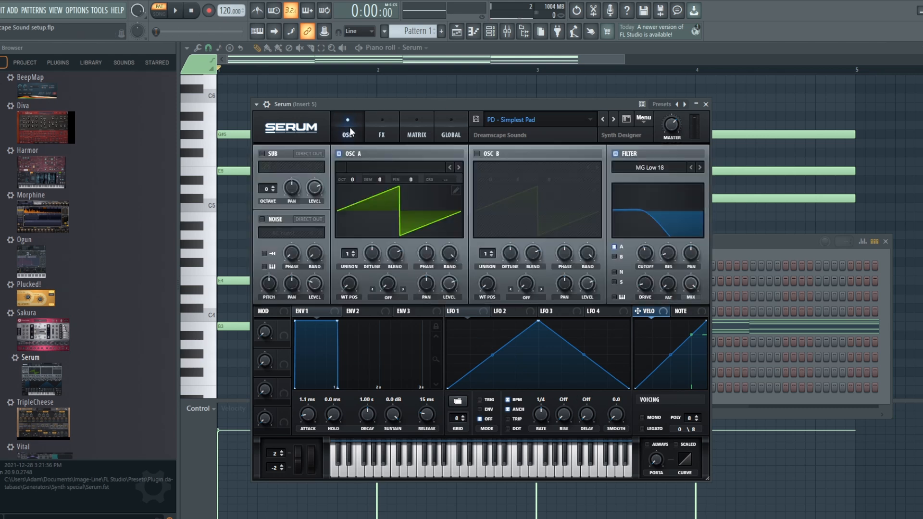
Place Pattern 1 at bar 1 of Track 1 in the playlist and duplicate it four times through bar 20.
click(460, 37)
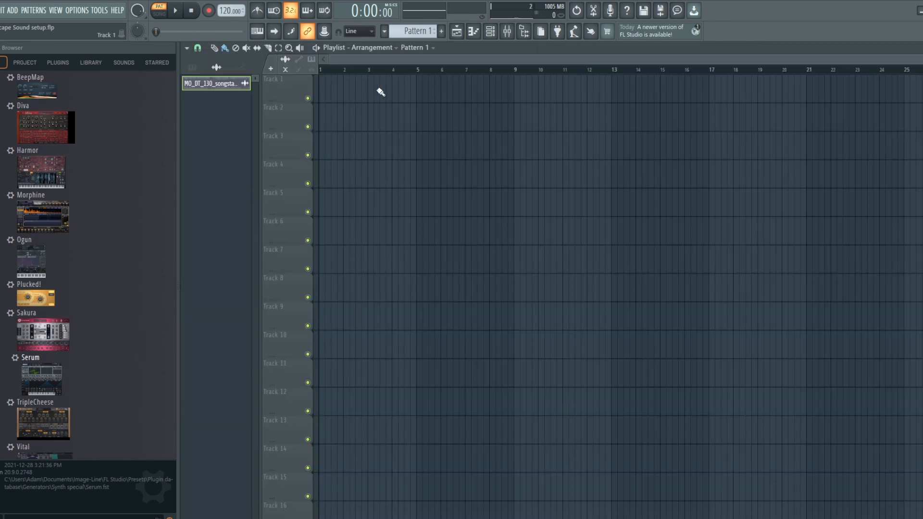
click(335, 92)
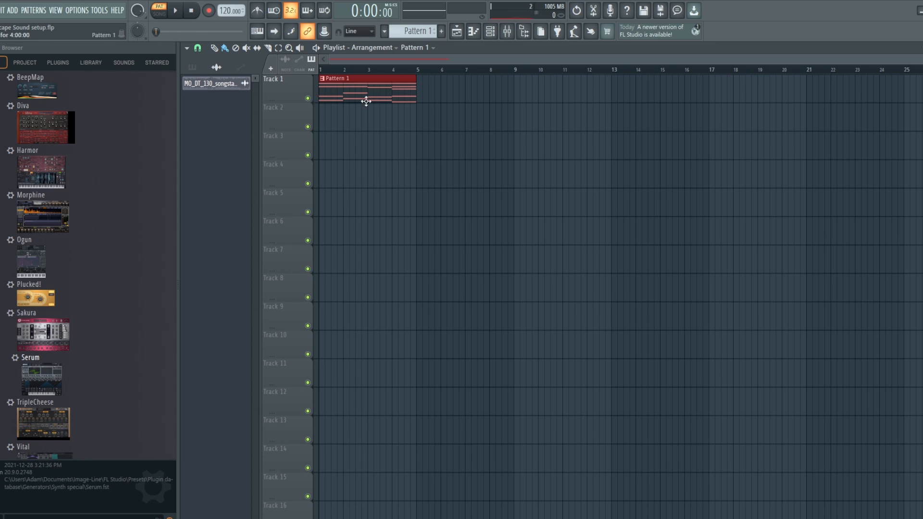
key(ctrl+b)
key(ctrl+b)
key(ctrl+b)
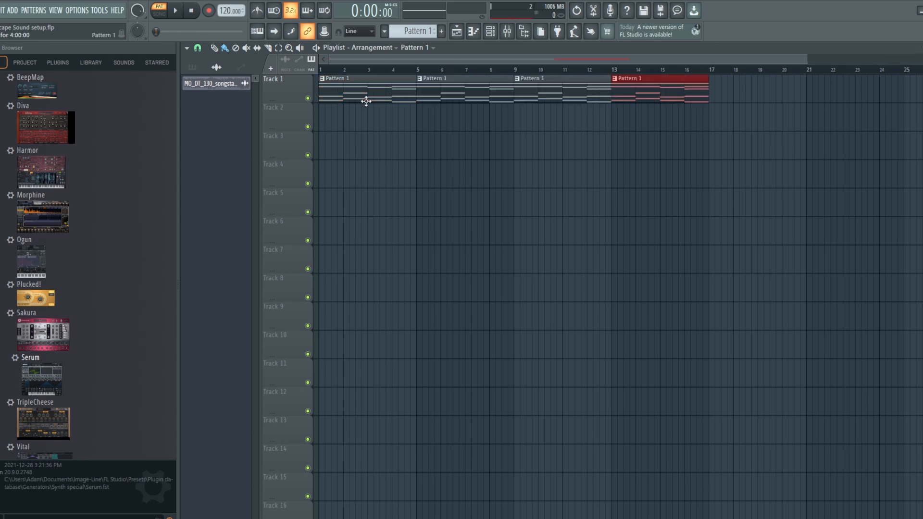
key(ctrl+b)
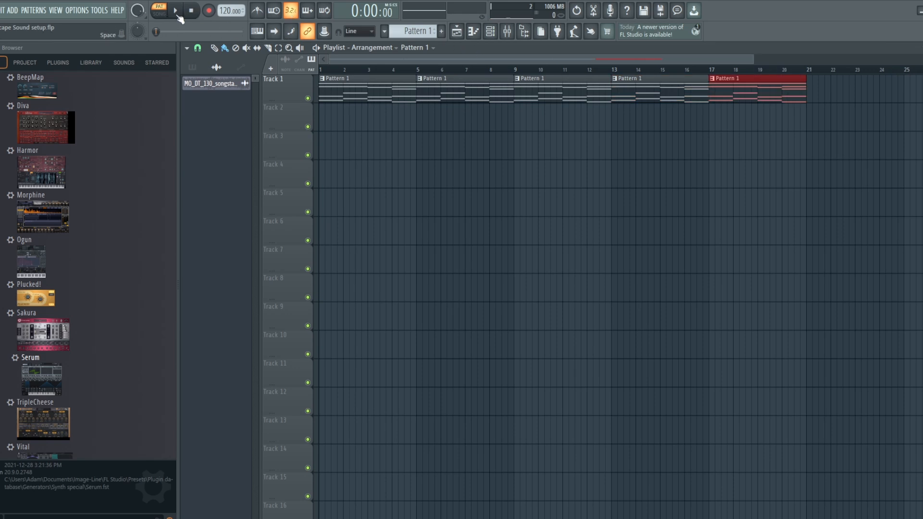
Switch to song mode, nudge the Serum filter cutoff knob, and create an automation clip for that last tweaked parameter.
key(l)
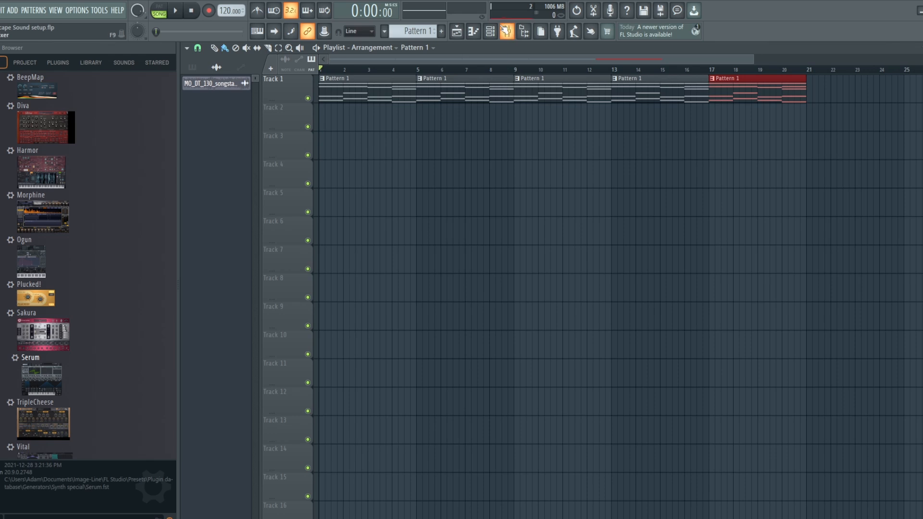
click(491, 31)
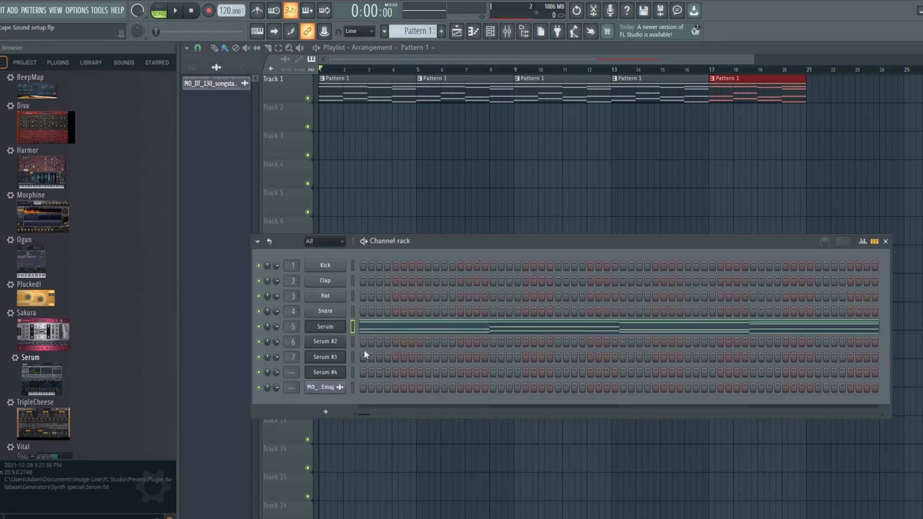
click(325, 327)
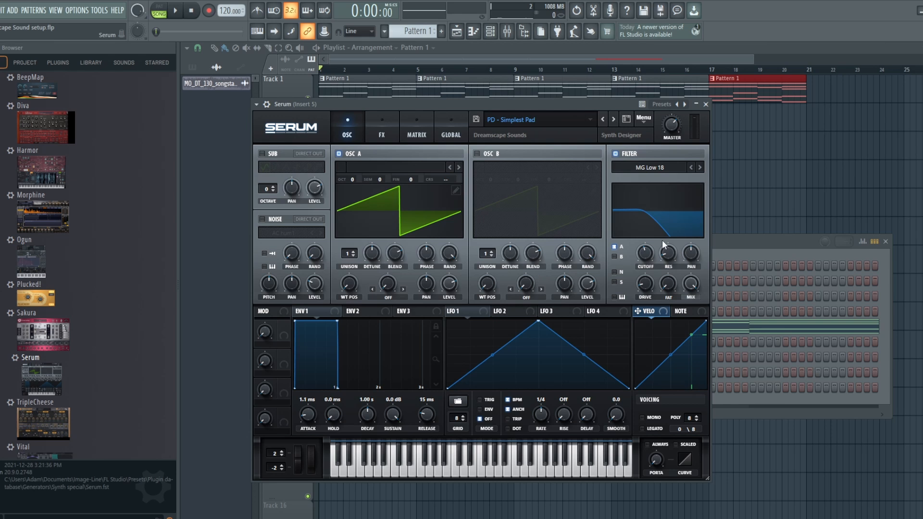
drag(645, 258, 646, 265)
click(78, 11)
click(99, 11)
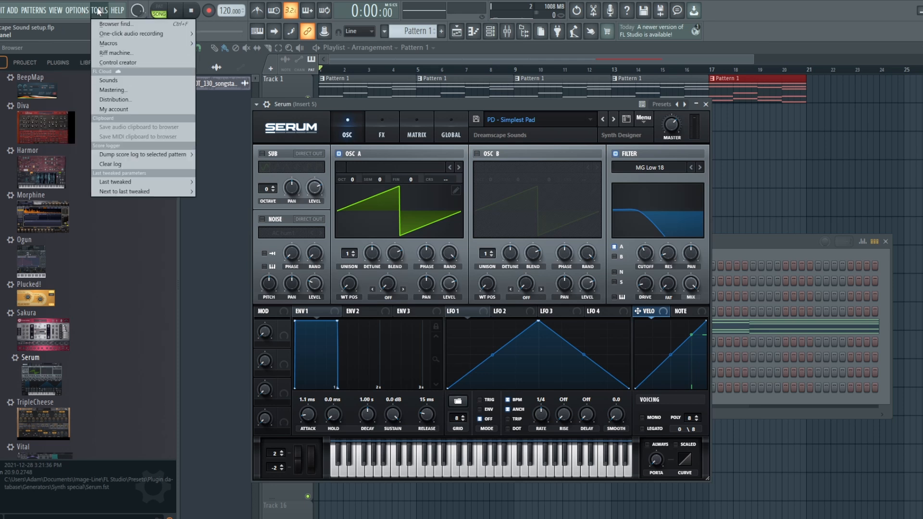
mouse_move(127, 182)
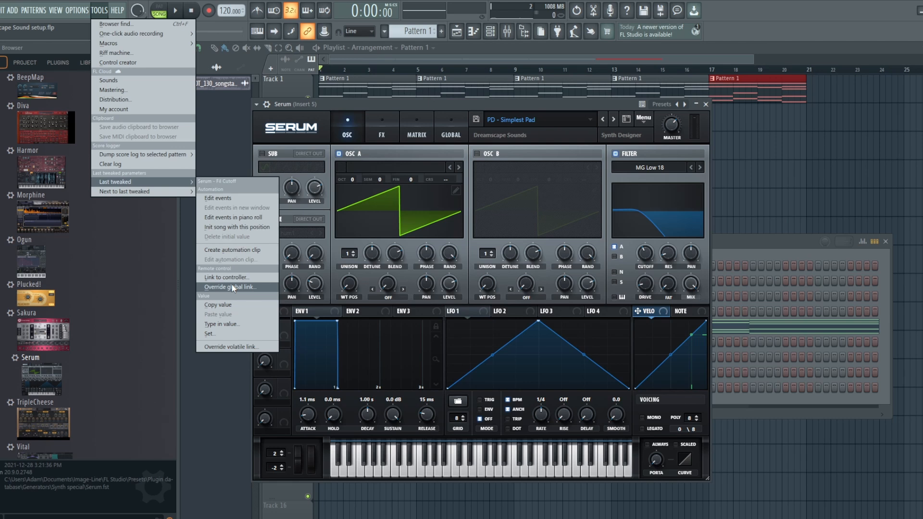
click(232, 253)
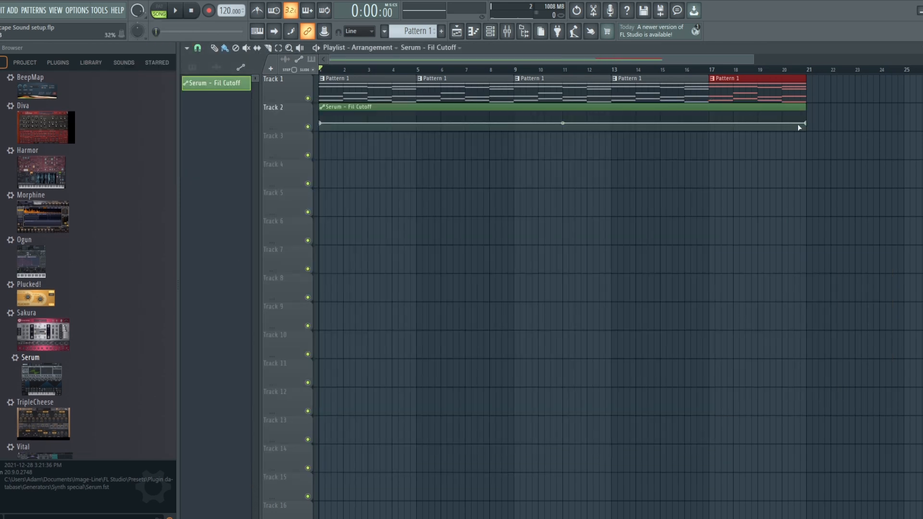
Raise the cutoff automation clip's final point slightly and play the song to hear the sweep.
drag(808, 124, 807, 121)
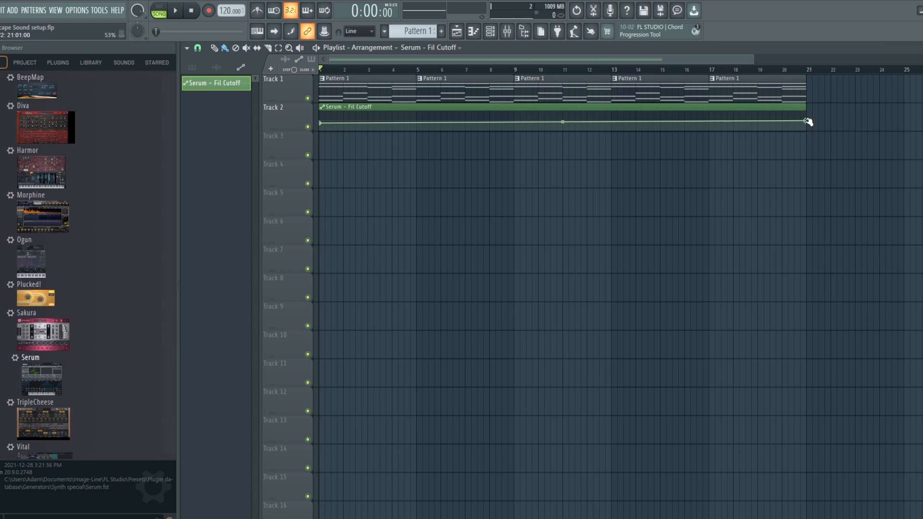
drag(808, 122, 807, 120)
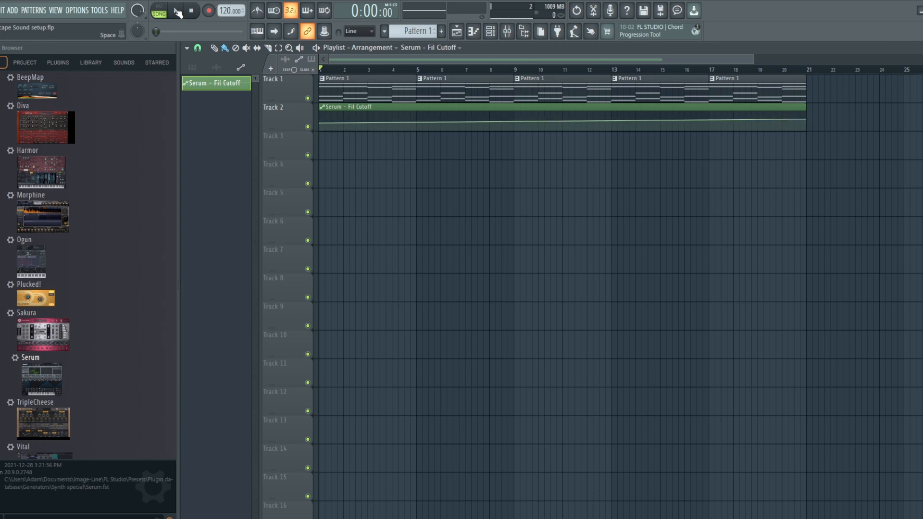
click(178, 12)
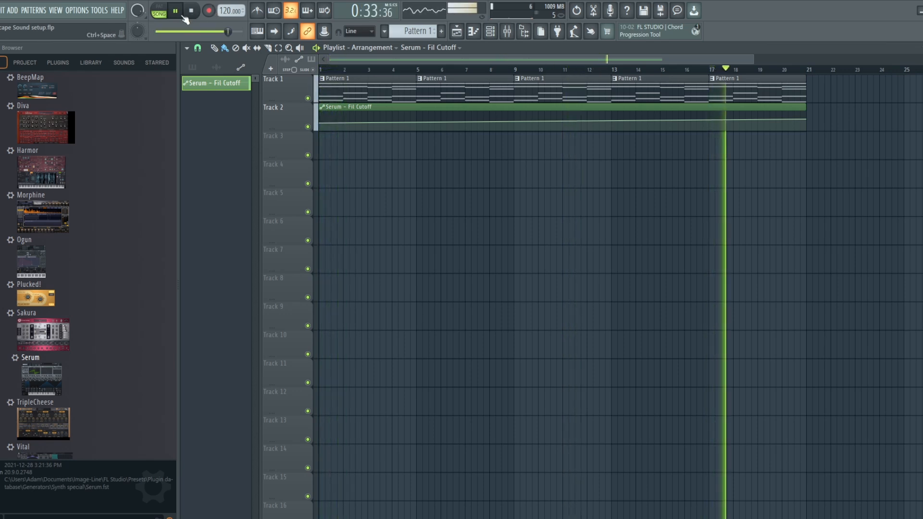
key(space)
Select Pattern 2, open its Serum #2 instrument, and preview the pattern in pattern mode.
click(196, 9)
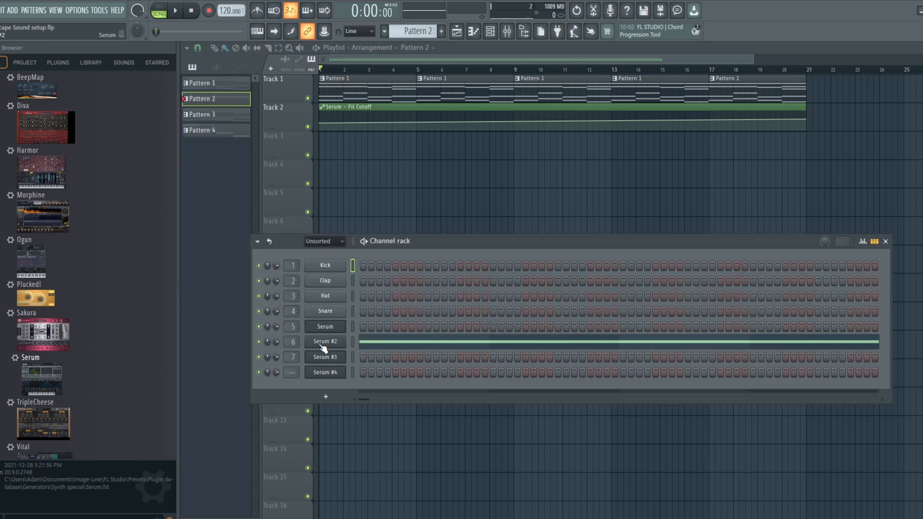
click(321, 342)
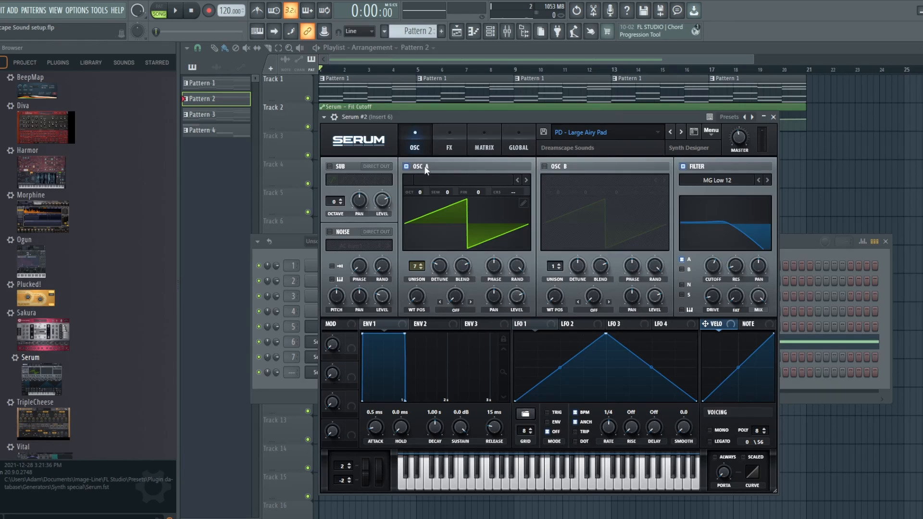
click(158, 11)
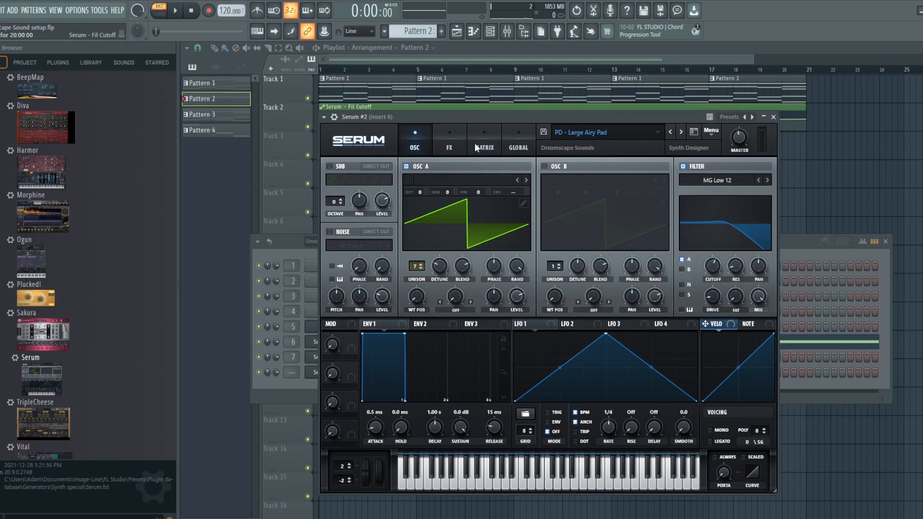
key(space)
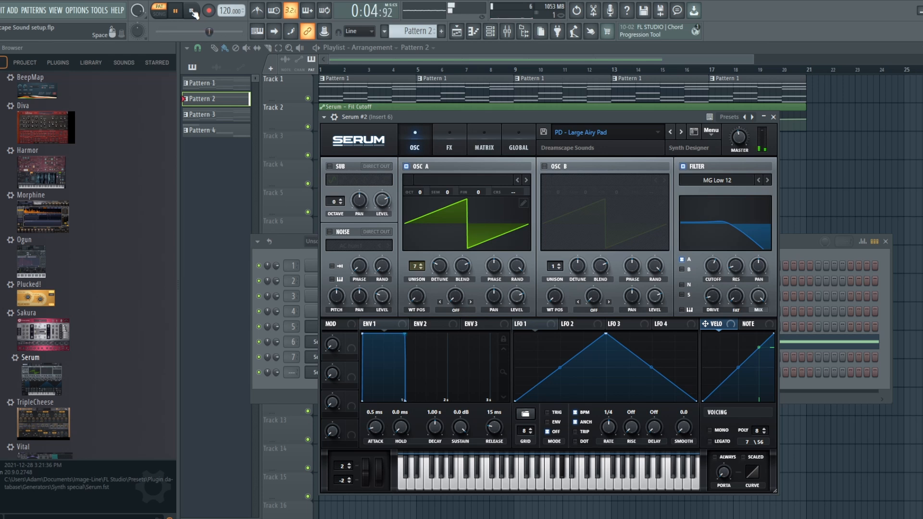
click(192, 11)
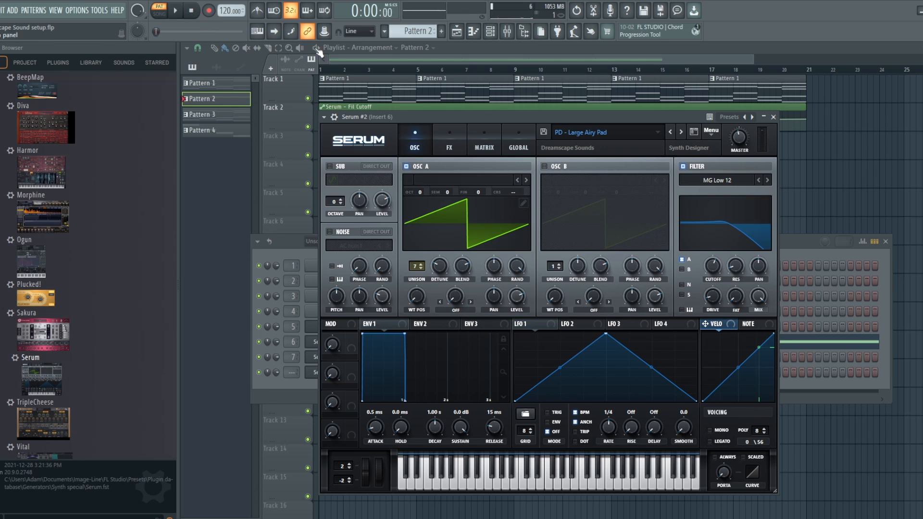
Place Pattern 2 on Track 3 starting at bar 5 and duplicate it three times through bar 20.
click(577, 63)
click(336, 146)
drag(391, 147, 472, 148)
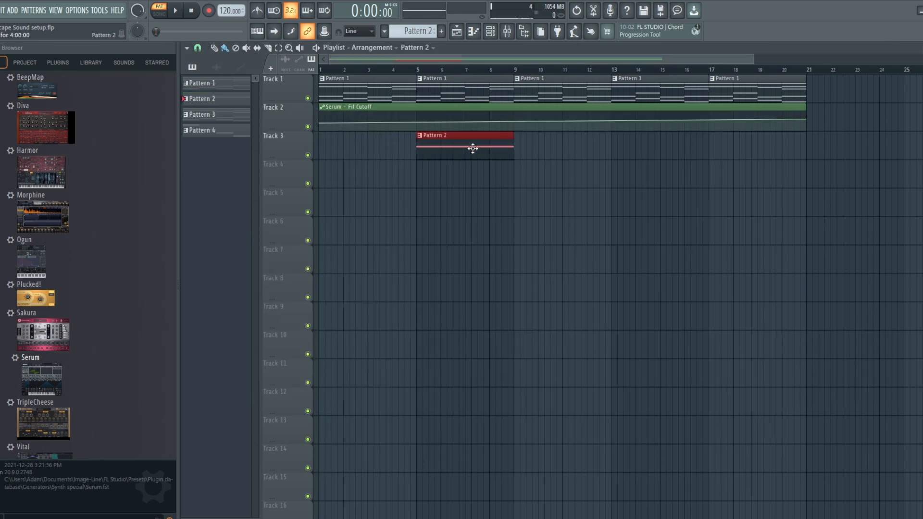
key(ctrl+b)
key(ctrl+b)
key(ctrl+b)
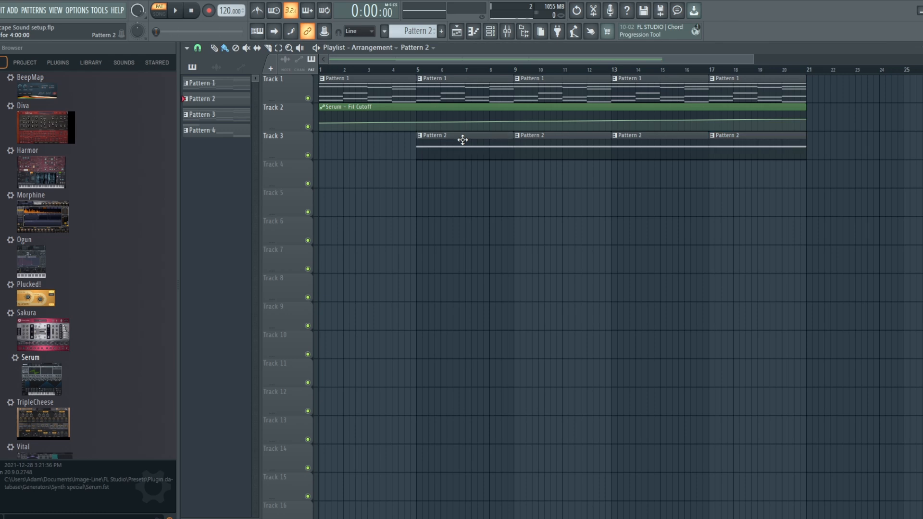
Open Pattern 2 in the piano roll to inspect its notes, then return to the playlist.
double_click(463, 142)
drag(480, 64, 346, 62)
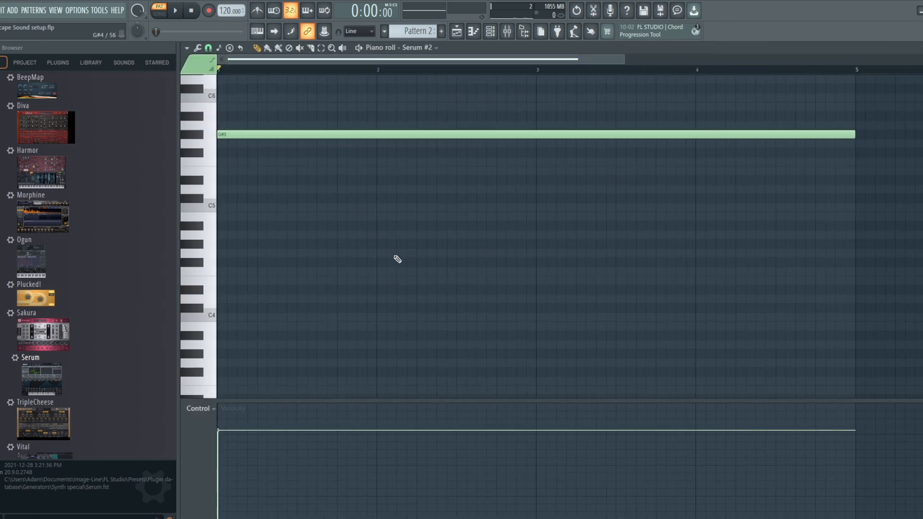
click(456, 31)
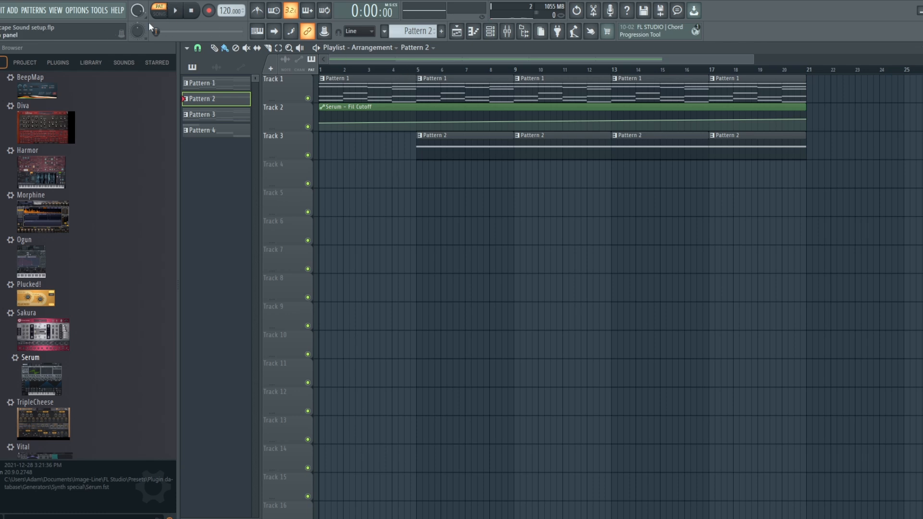
Switch to song mode and play the arrangement, then stop it.
click(159, 13)
click(176, 11)
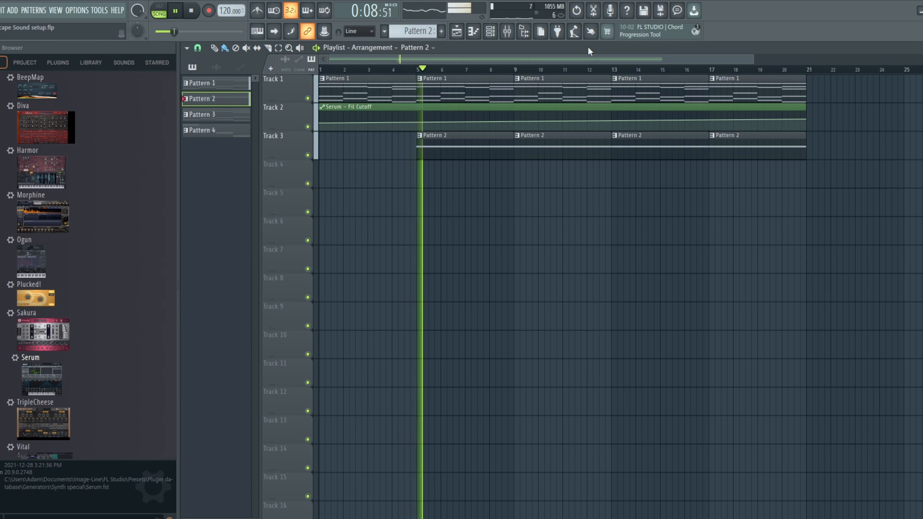
click(200, 12)
Open the Serum #2 instrument, view its FX and OSC pages, and close all plugin windows.
key(F6)
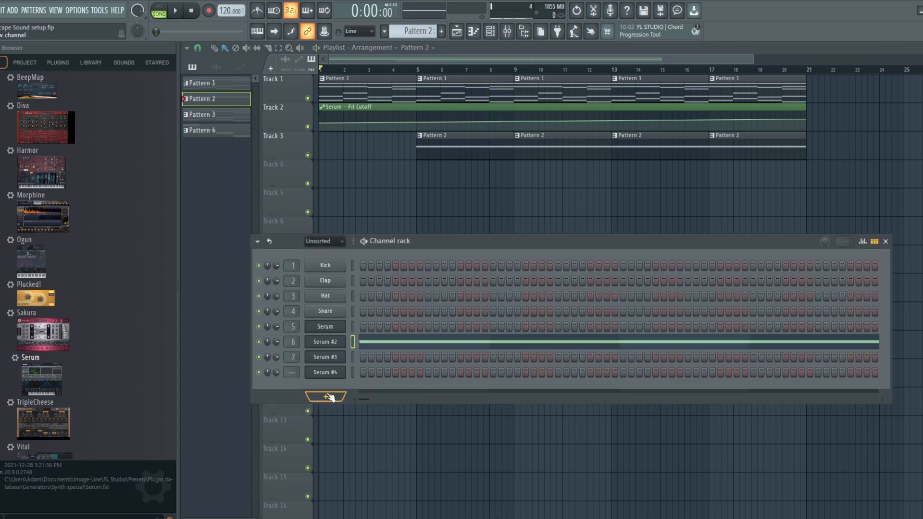
click(326, 341)
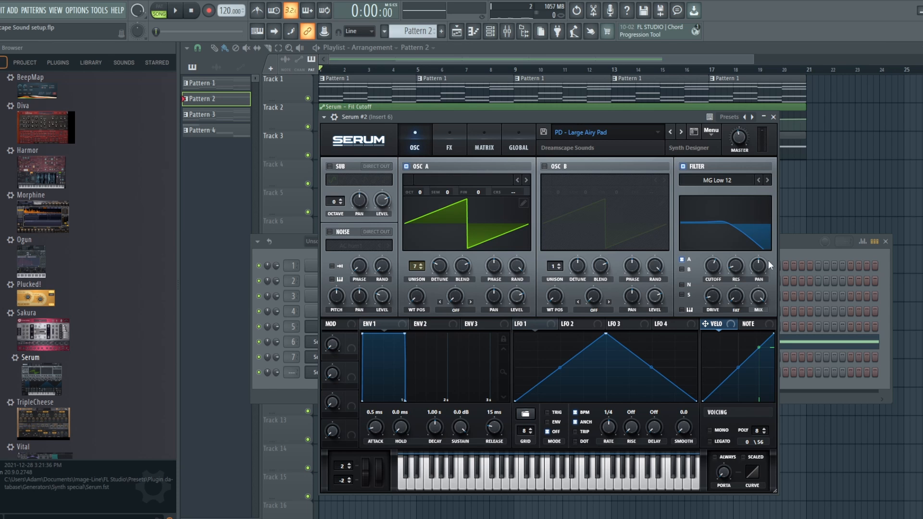
click(451, 144)
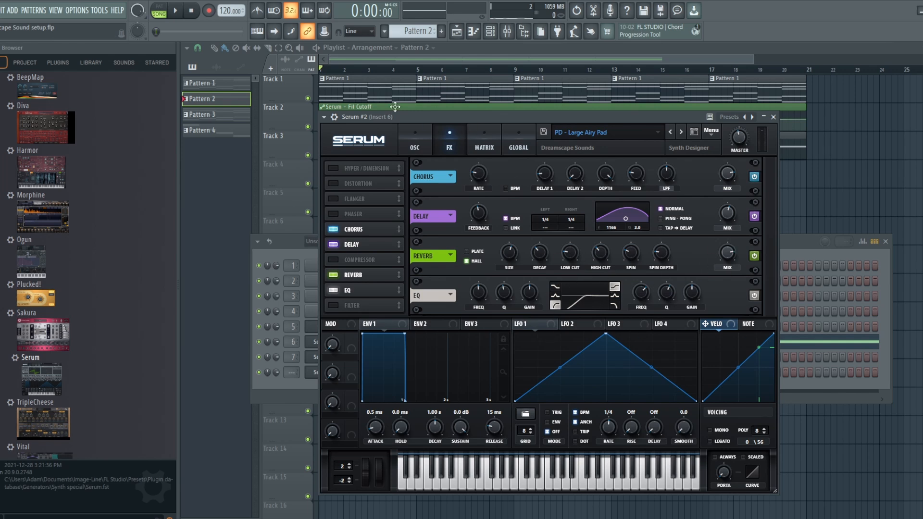
click(423, 140)
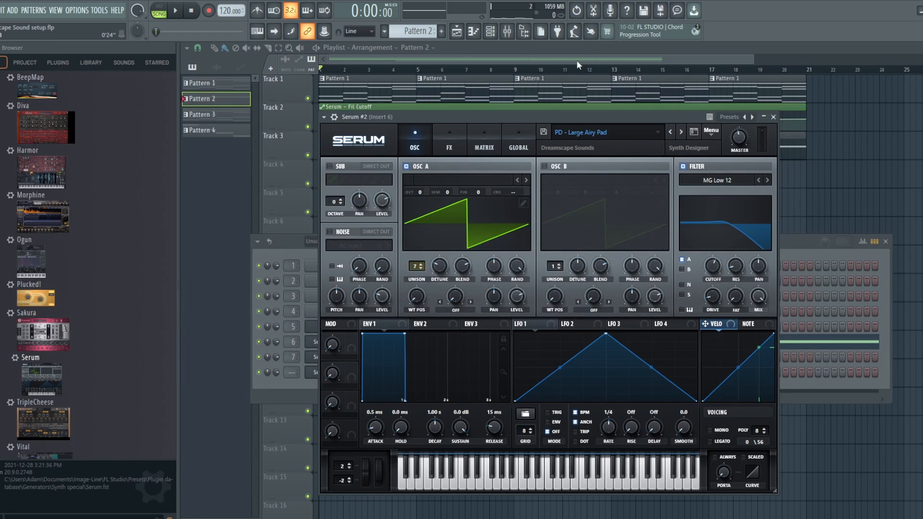
key(F12)
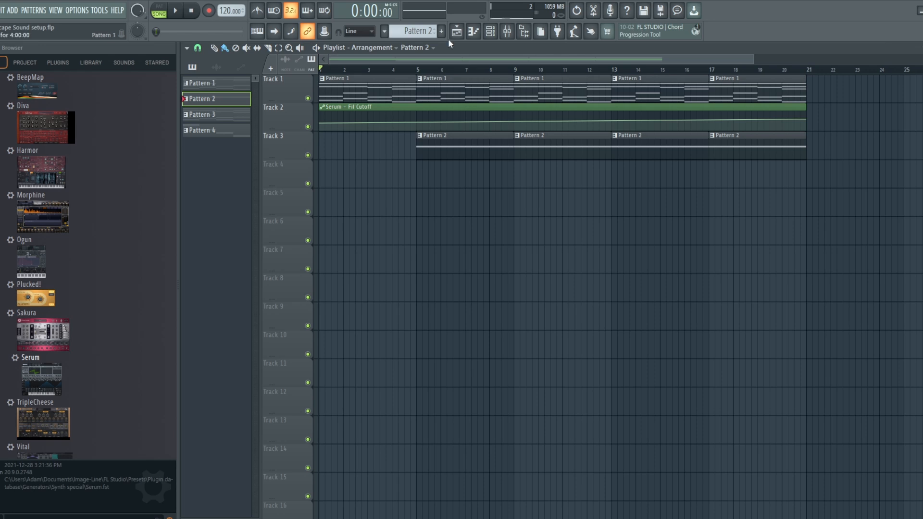
Create a new empty Pattern 5 and open the channel rack for it.
drag(419, 31, 419, 18)
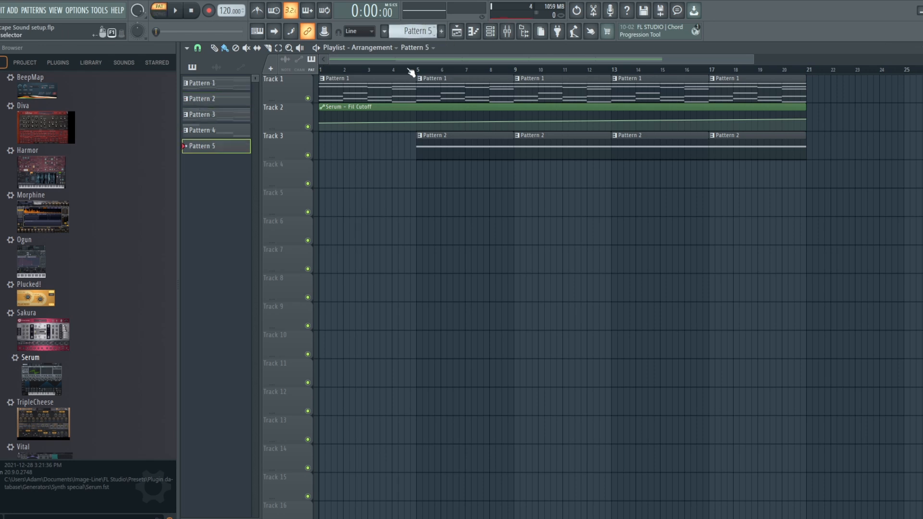
click(491, 32)
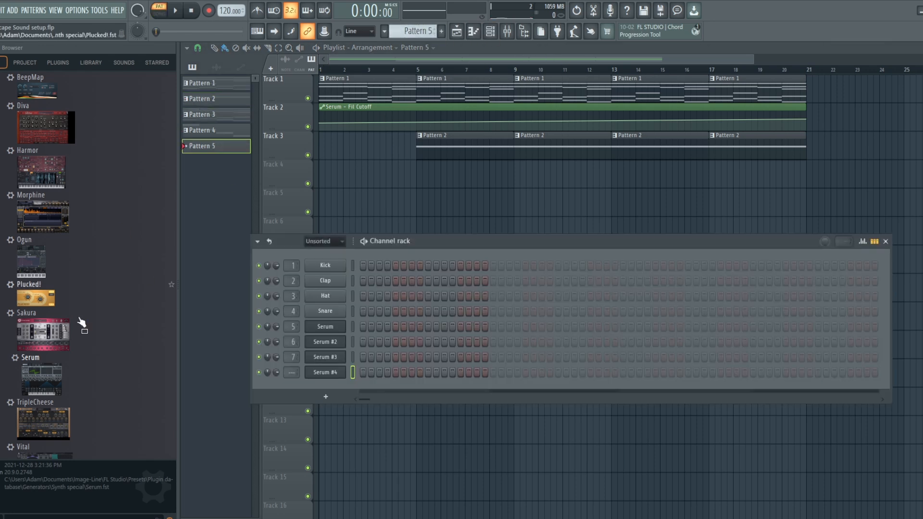
Add a new Serum instrument to the channel rack, close the plugin windows, and mute Track 3 in the playlist.
drag(19, 379, 319, 379)
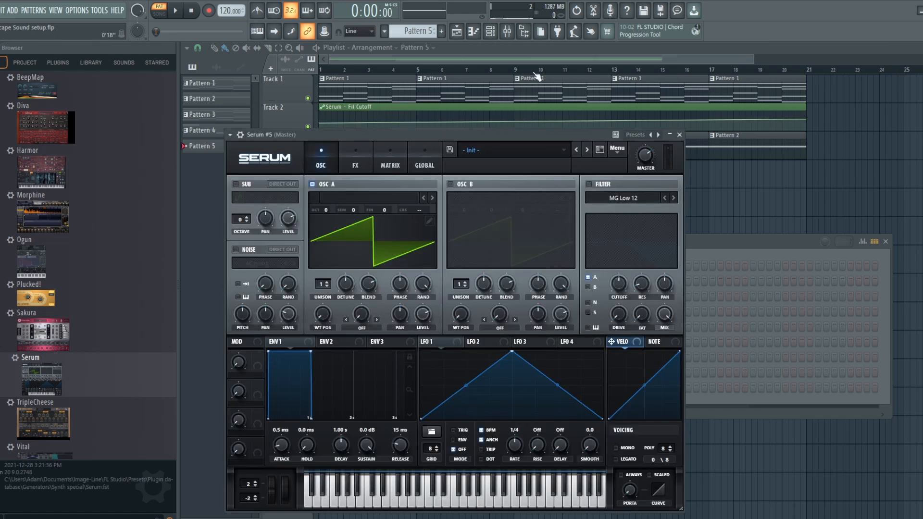
key(F12)
click(308, 154)
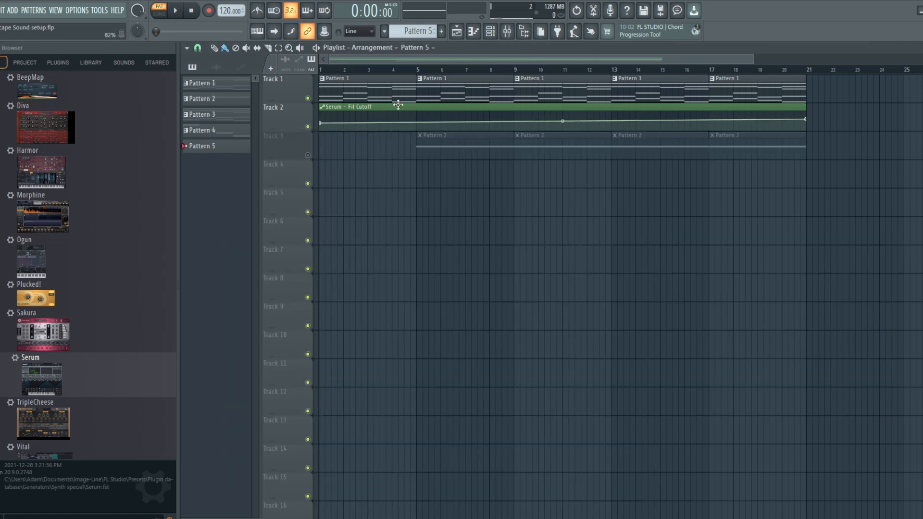
Copy Pattern 1's chord notes into Pattern 5 on the new Serum #5 channel.
double_click(466, 78)
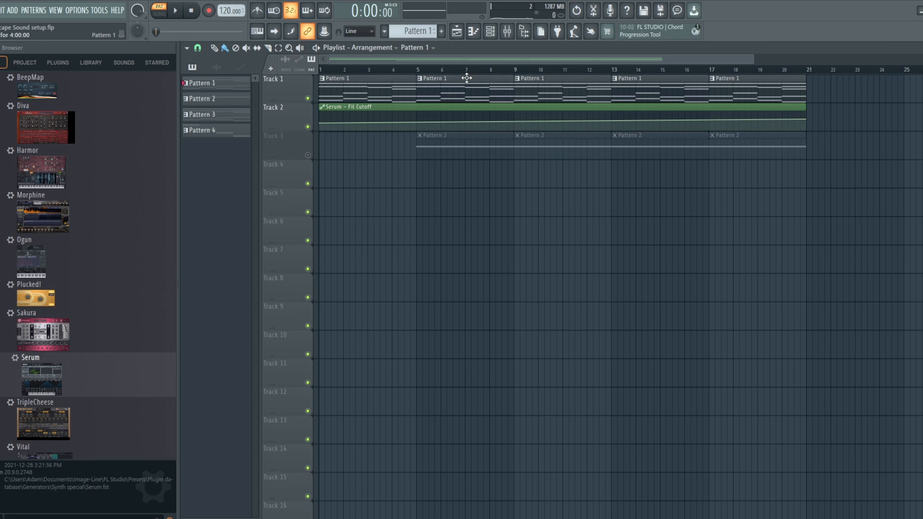
drag(531, 62, 285, 66)
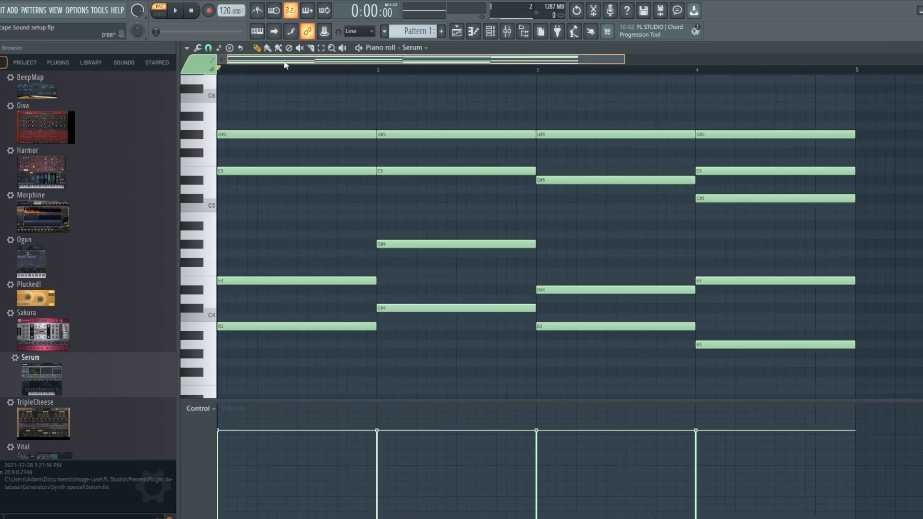
drag(782, 374, 281, 100)
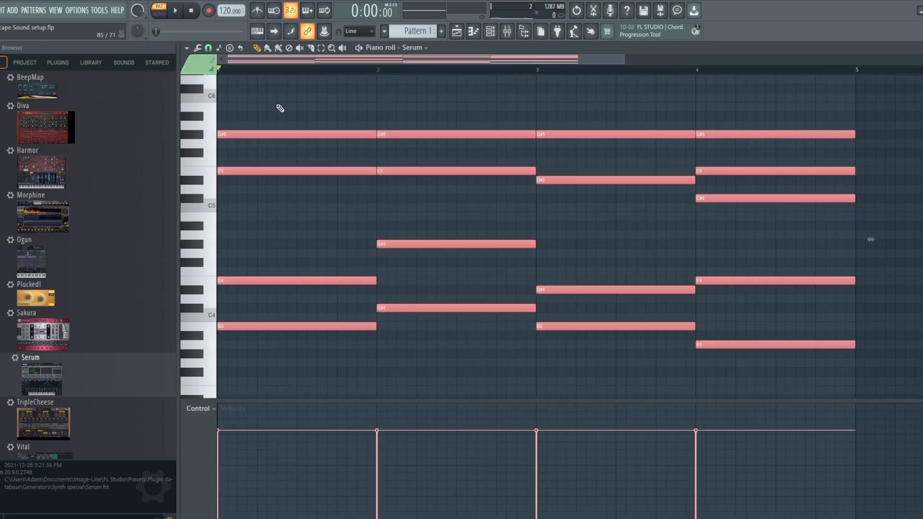
scroll(417, 31, down, 4)
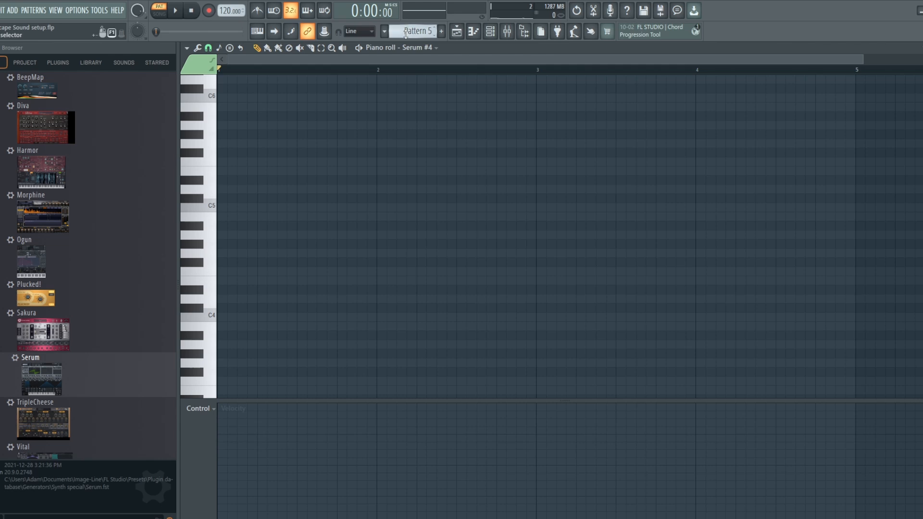
click(432, 51)
click(440, 180)
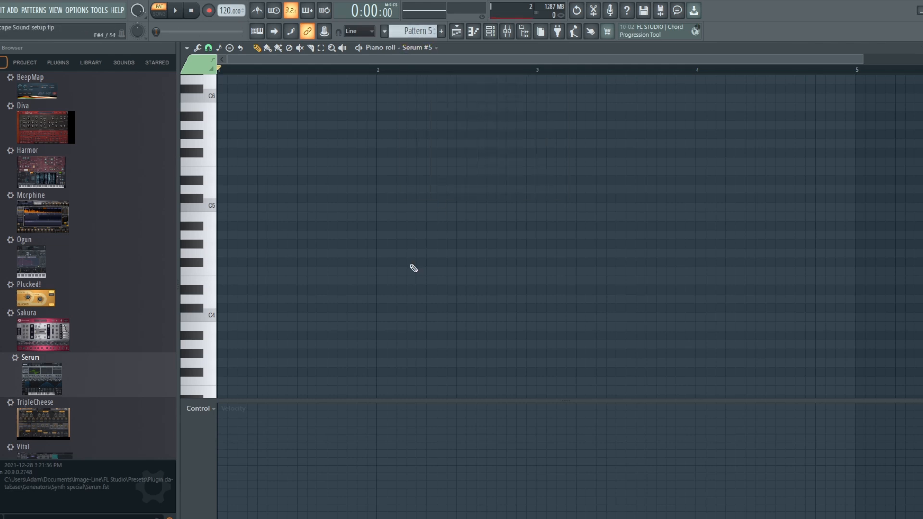
click(490, 32)
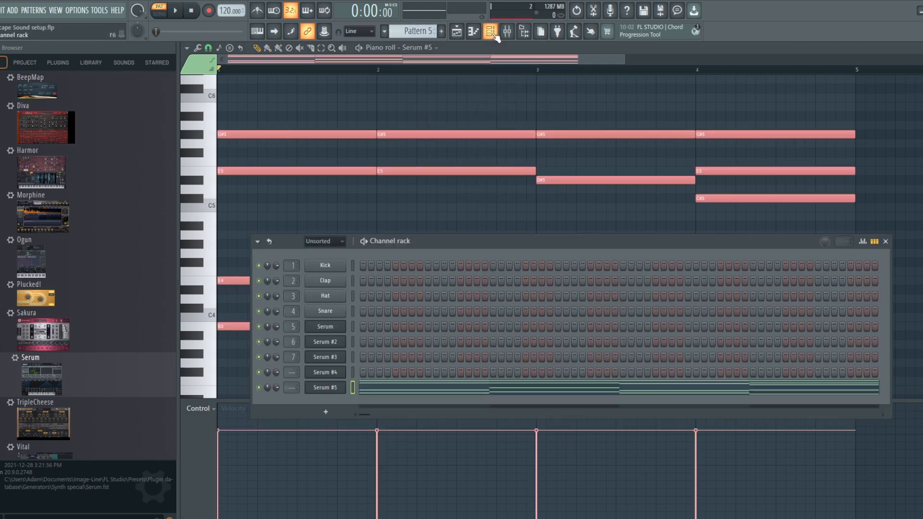
Open Serum #5, load the Dreamscape Sounds preset PD - Basic Saw Pad, and play the pattern.
click(324, 388)
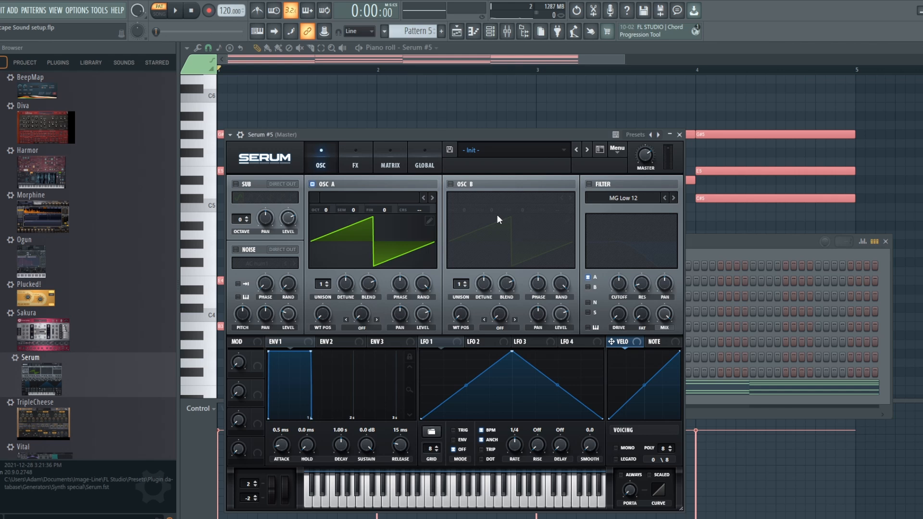
click(529, 148)
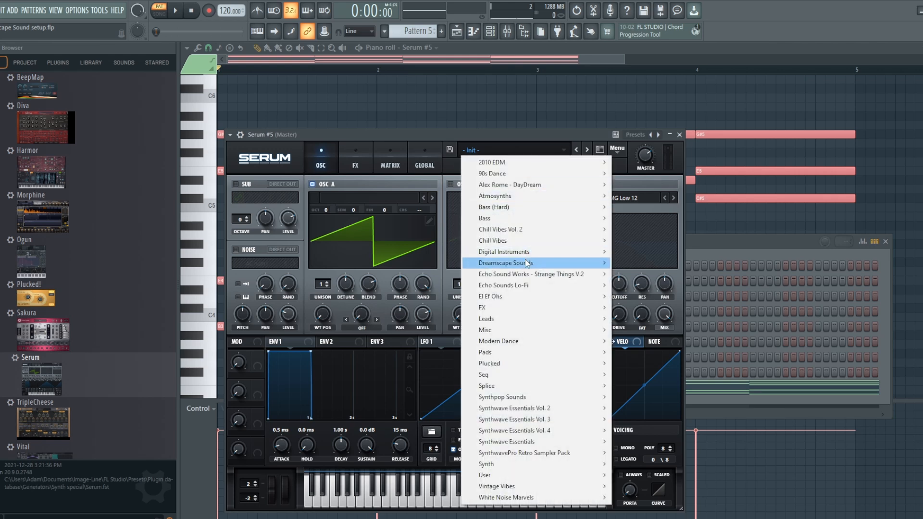
mouse_move(528, 263)
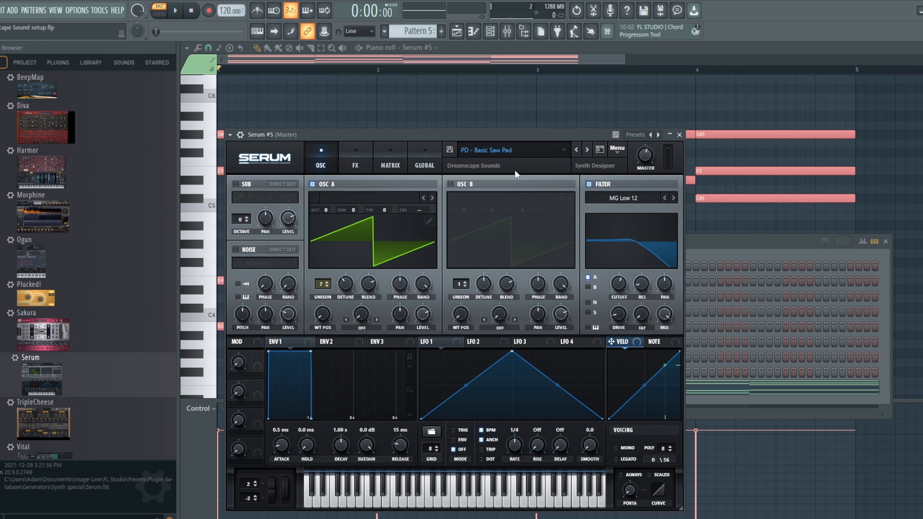
click(179, 10)
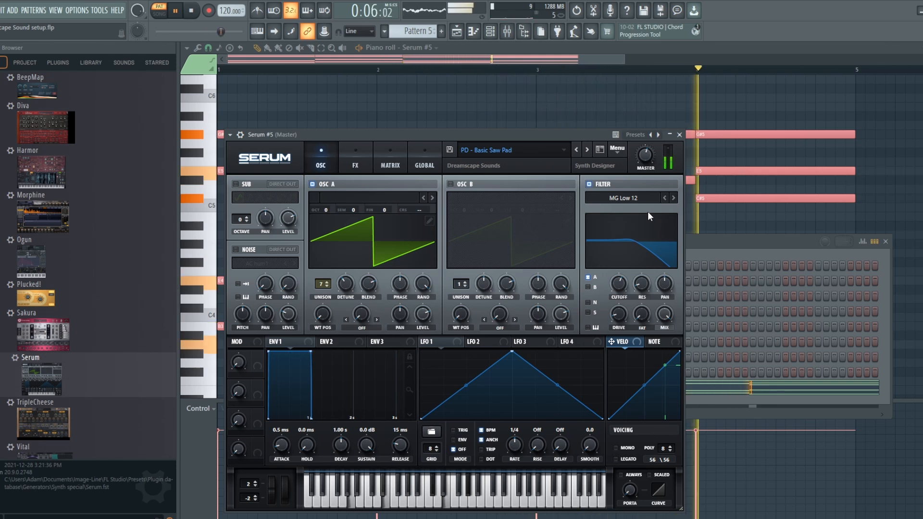
Lower Serum #5's filter cutoff to about 161 Hz while auditioning the pattern.
key(space)
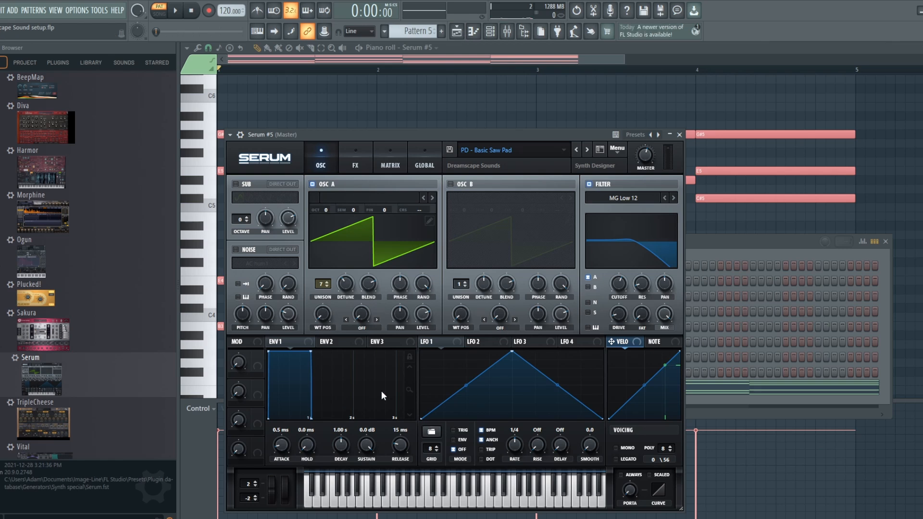
click(355, 154)
click(321, 150)
drag(619, 284, 625, 317)
key(space)
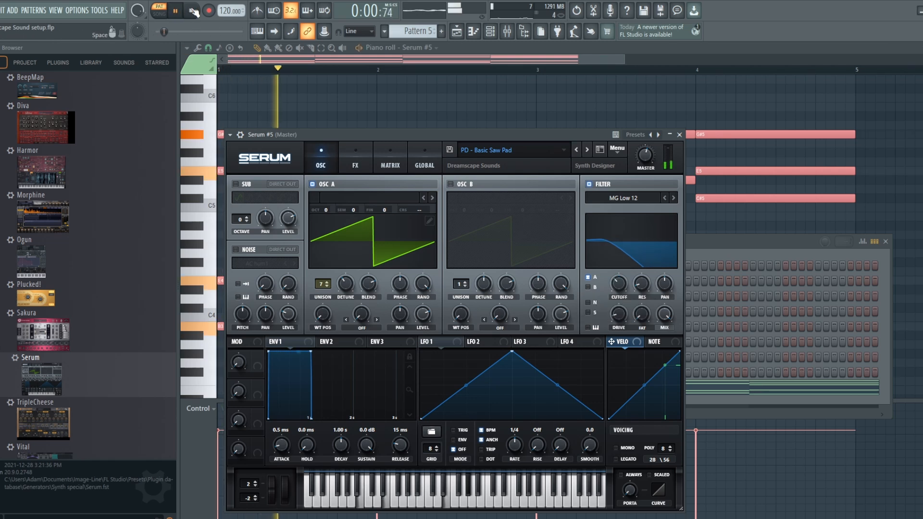
drag(626, 286, 625, 279)
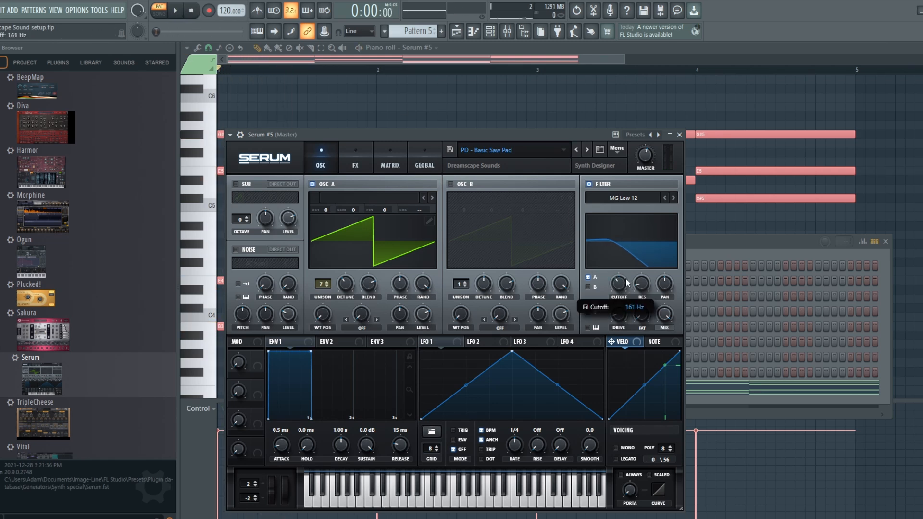
key(space)
key(space)
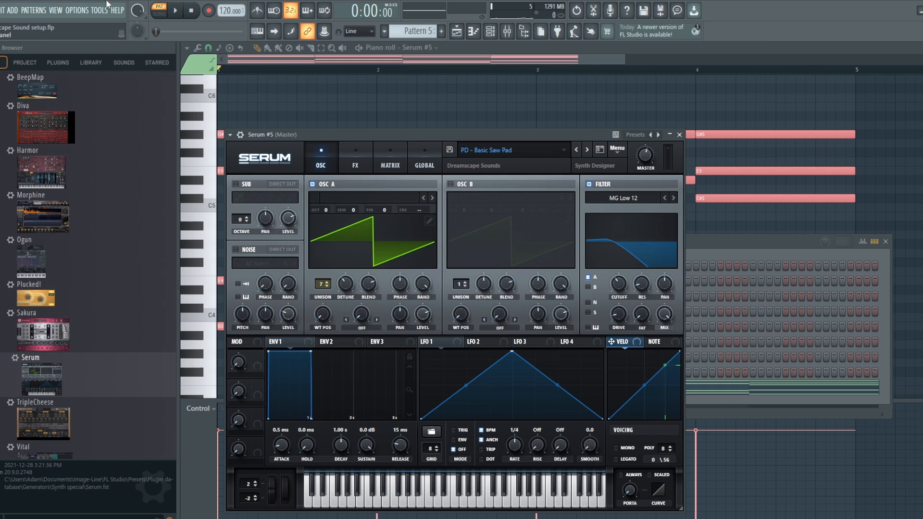
Place Pattern 5 on Track 4 starting at bar 5 and duplicate it three times to reach bar 21.
click(456, 31)
click(327, 183)
drag(344, 182, 436, 180)
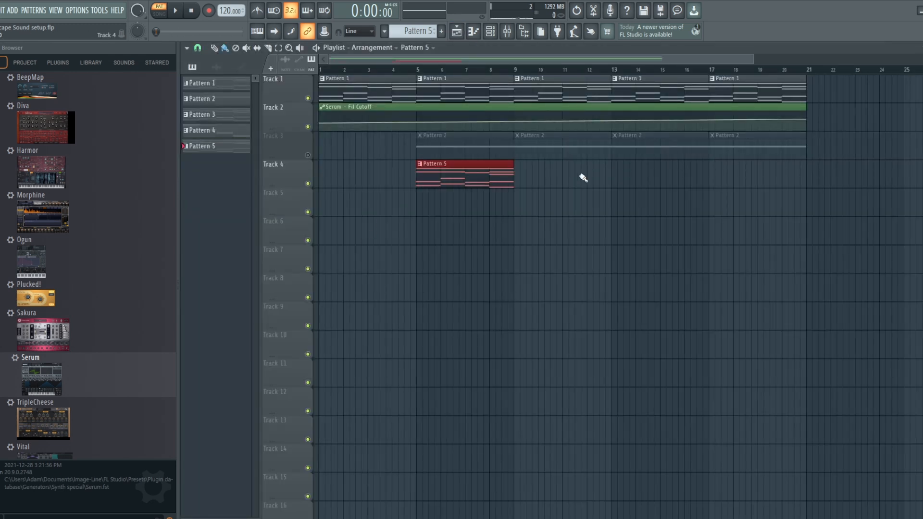
key(ctrl+b)
key(ctrl+b)
key(ctrl+b)
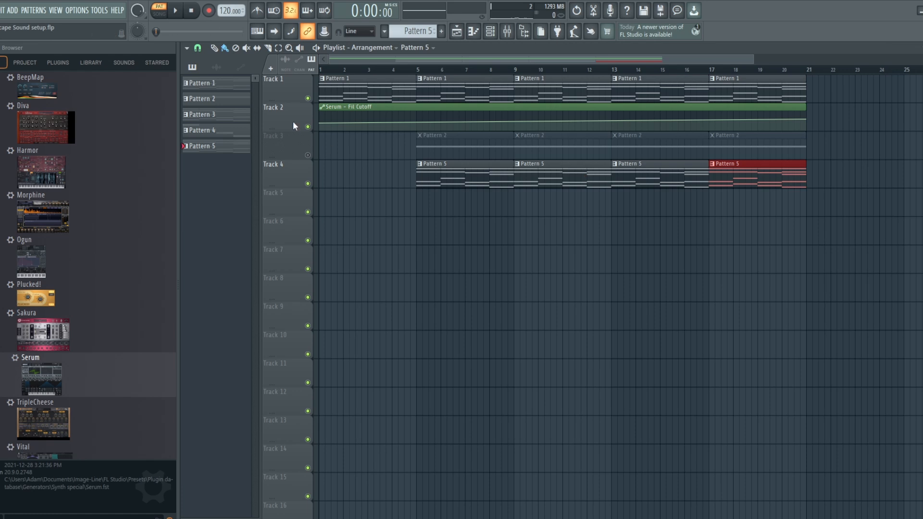
Create an automation clip for Serum #5's filter cutoff from the last tweaked parameter and adjust its end point.
click(99, 10)
mouse_move(130, 183)
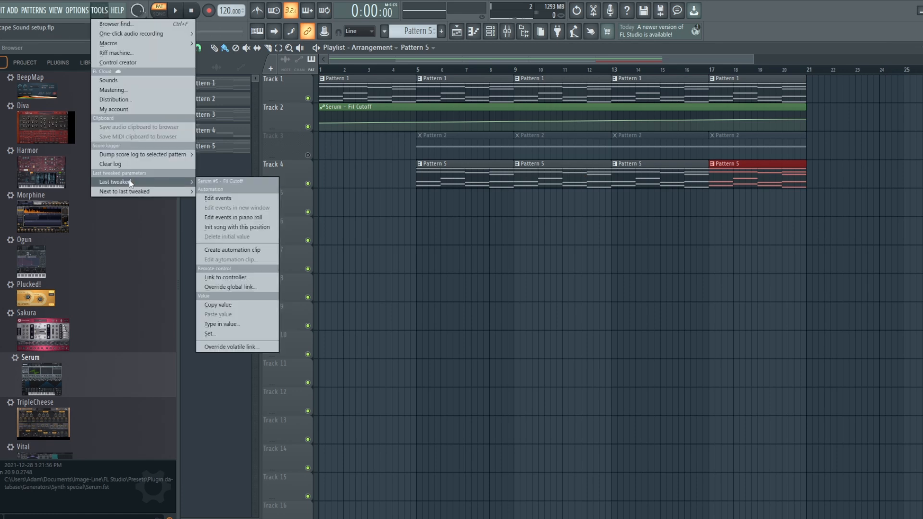
click(237, 250)
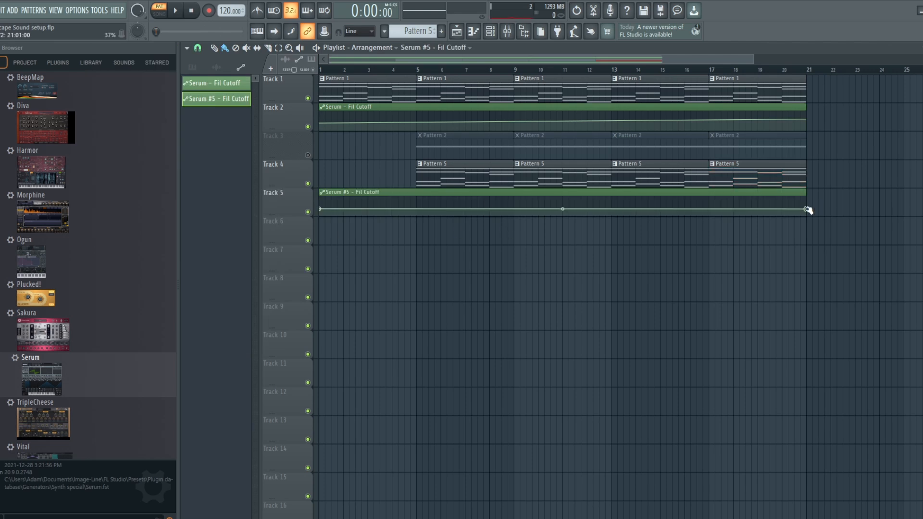
drag(806, 208, 808, 207)
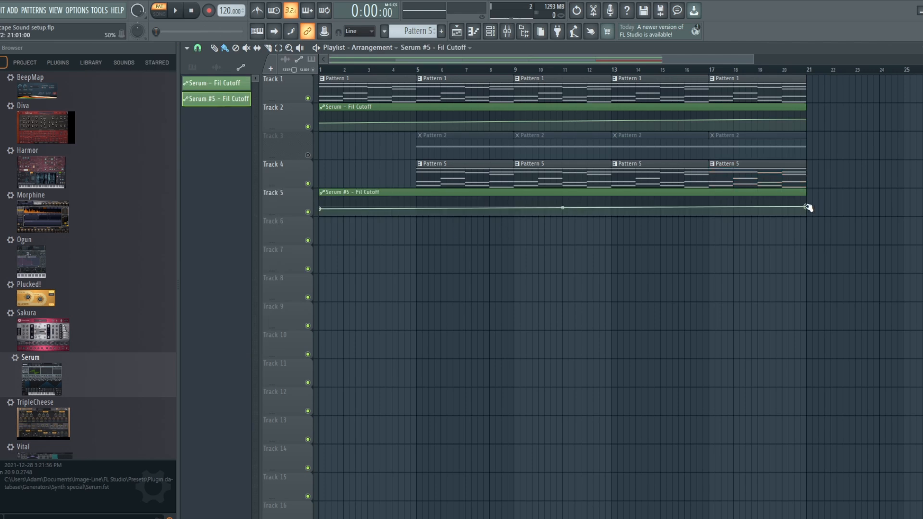
right_click(413, 210)
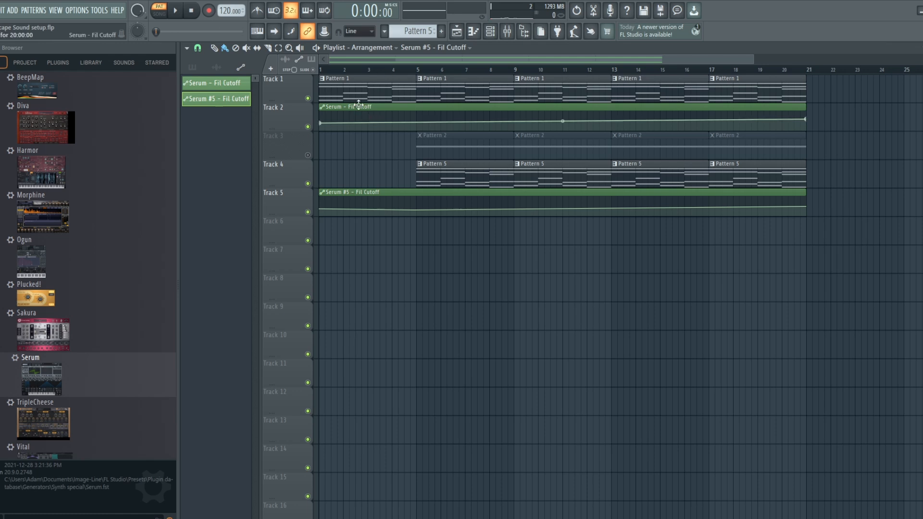
Switch to song mode and play the arrangement.
click(159, 13)
click(175, 10)
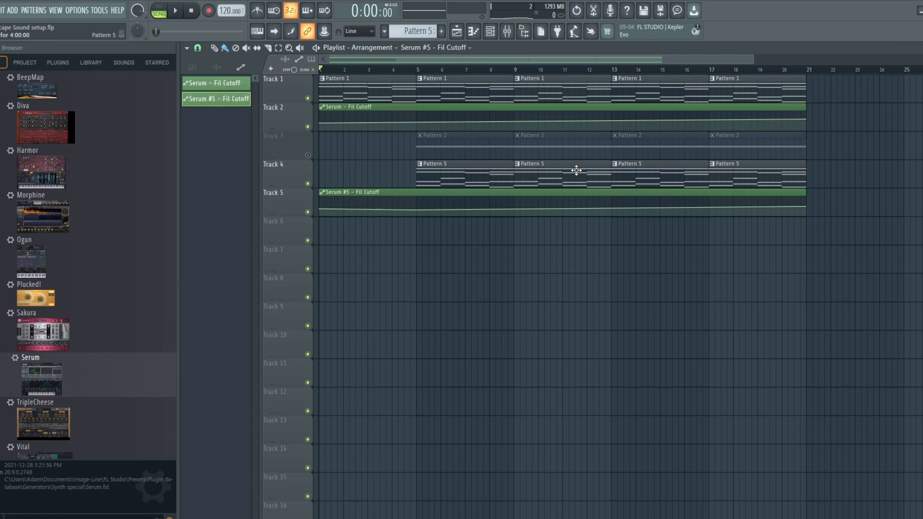
Place Pattern 3 on Track 6 starting at bar 5 and duplicate it three times to reach bar 21.
drag(419, 32, 419, 43)
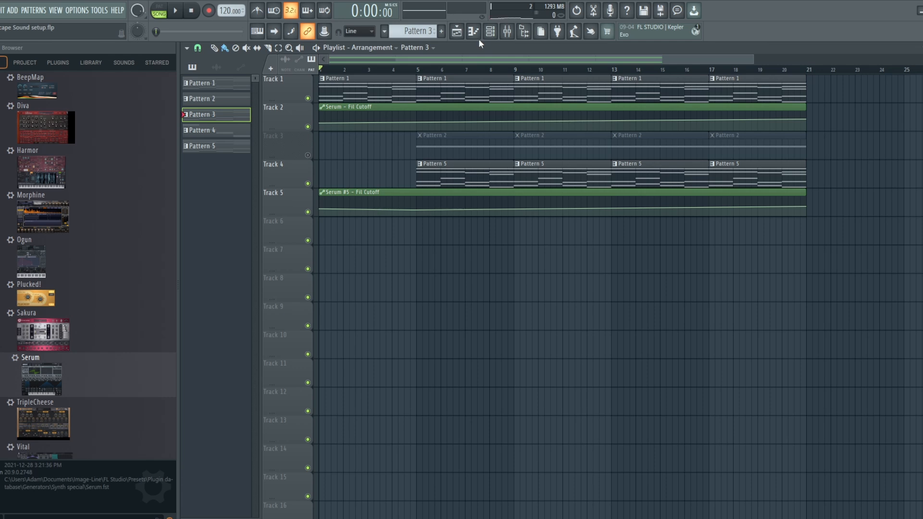
click(489, 32)
click(418, 237)
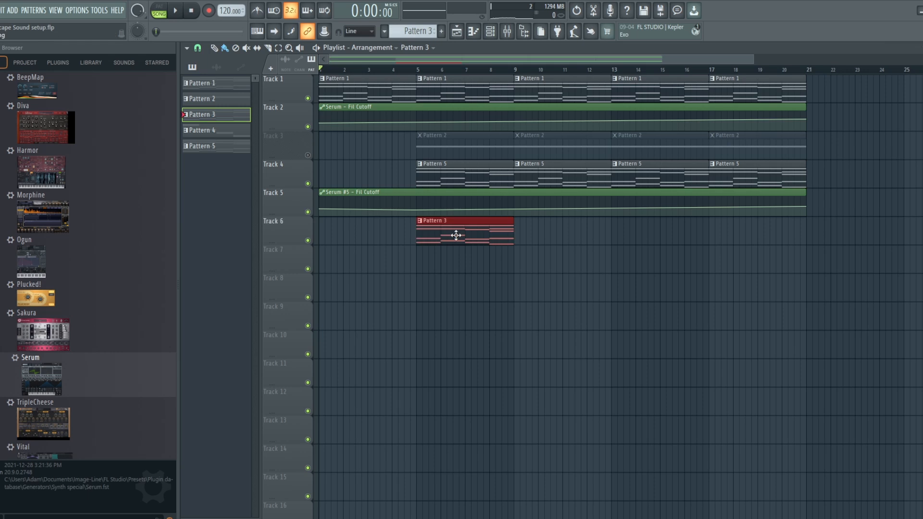
key(ctrl+b)
key(ctrl+b)
key(ctrl+b)
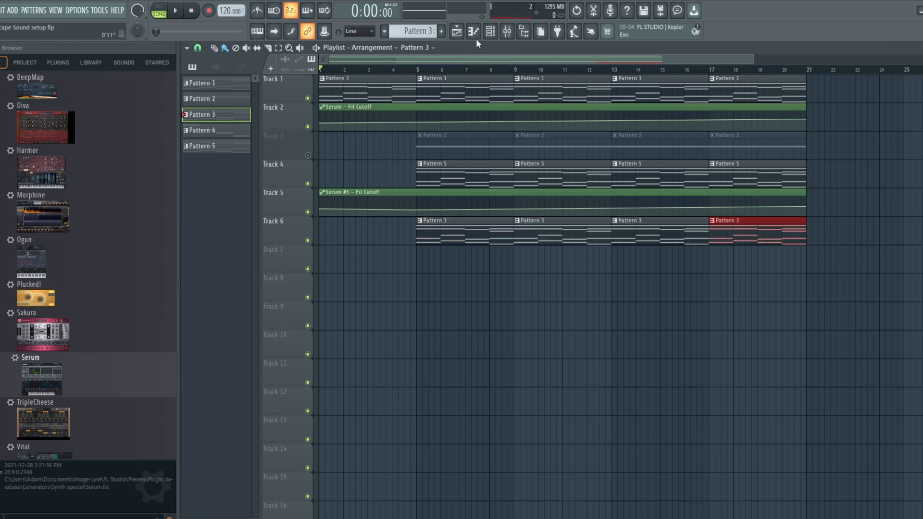
Open Serum #3 and audition Pattern 3 in pattern mode.
click(490, 32)
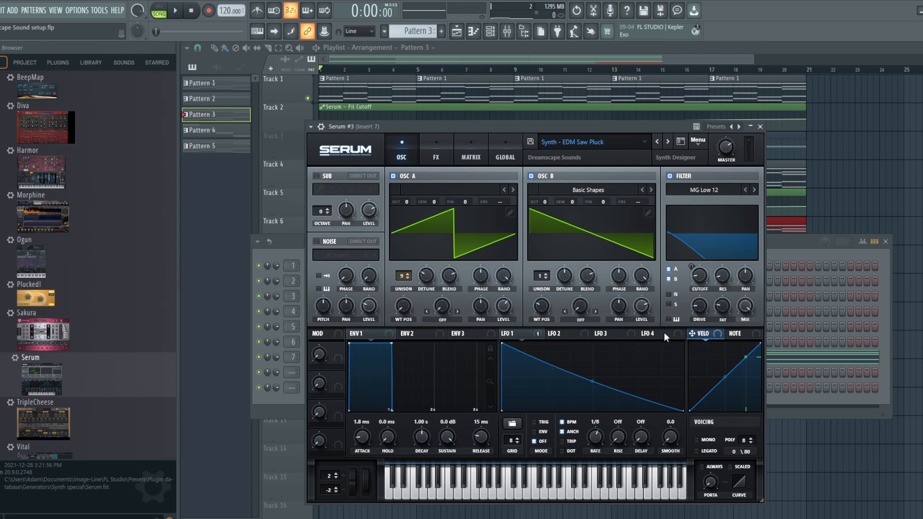
click(159, 6)
click(177, 11)
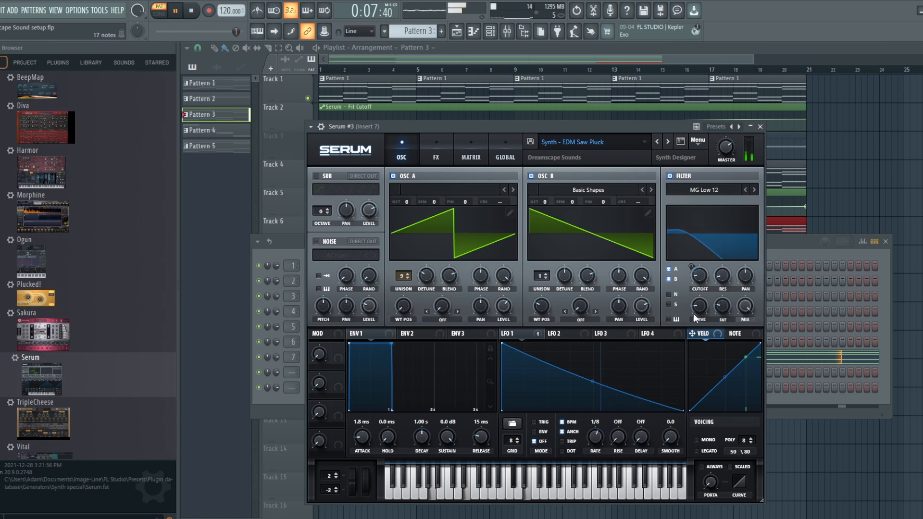
key(space)
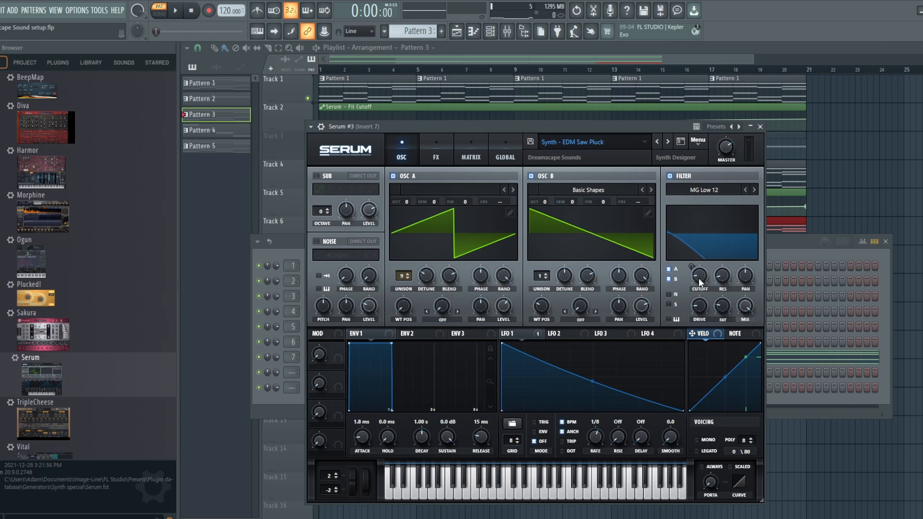
Review Serum #3's effects chain on the FX page and return to the oscillator page.
mouse_move(698, 276)
click(431, 147)
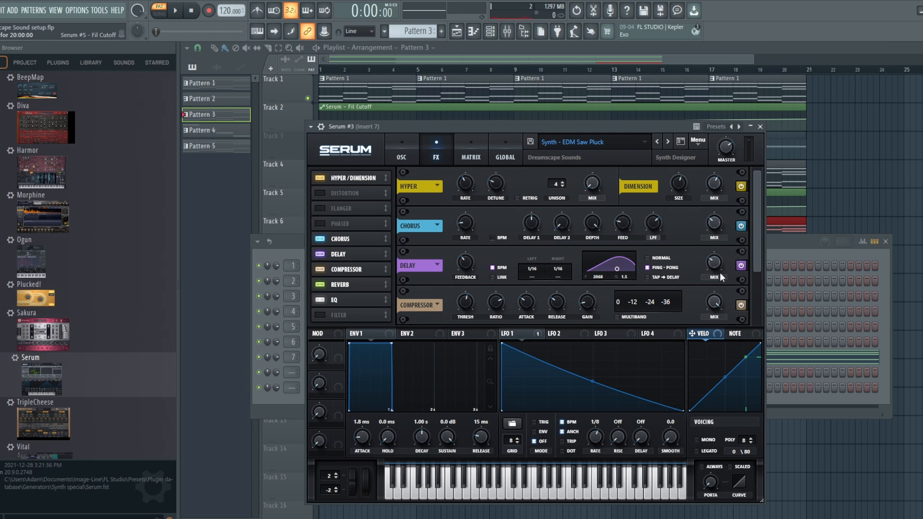
drag(752, 262, 754, 321)
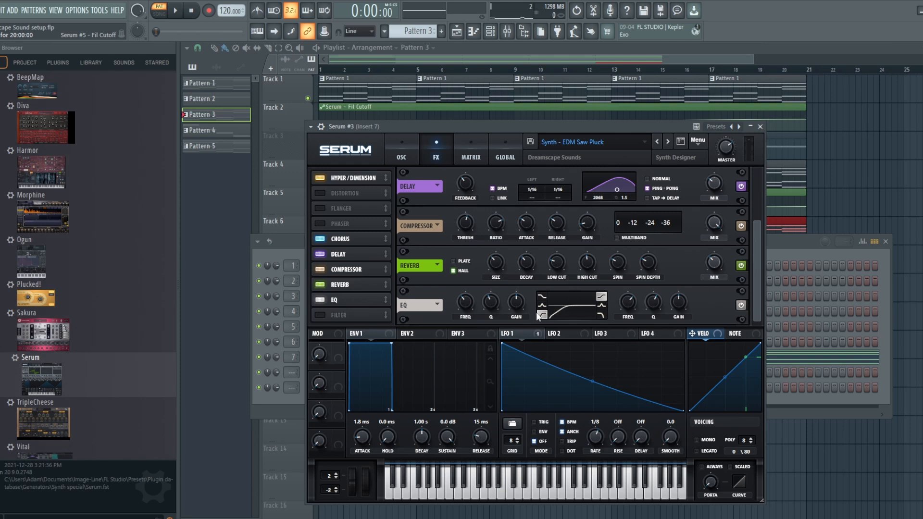
click(404, 148)
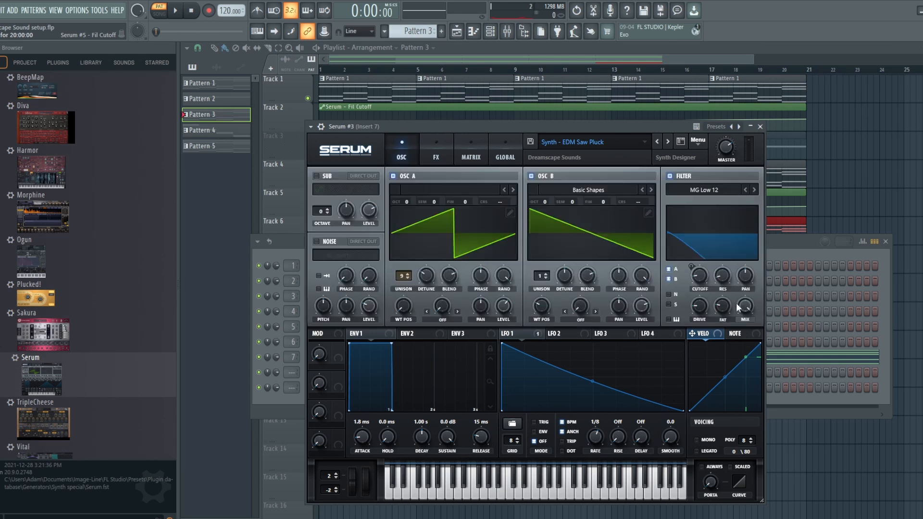
Change Serum #3's filter type to MG Low 18 and audition the pattern.
key(space)
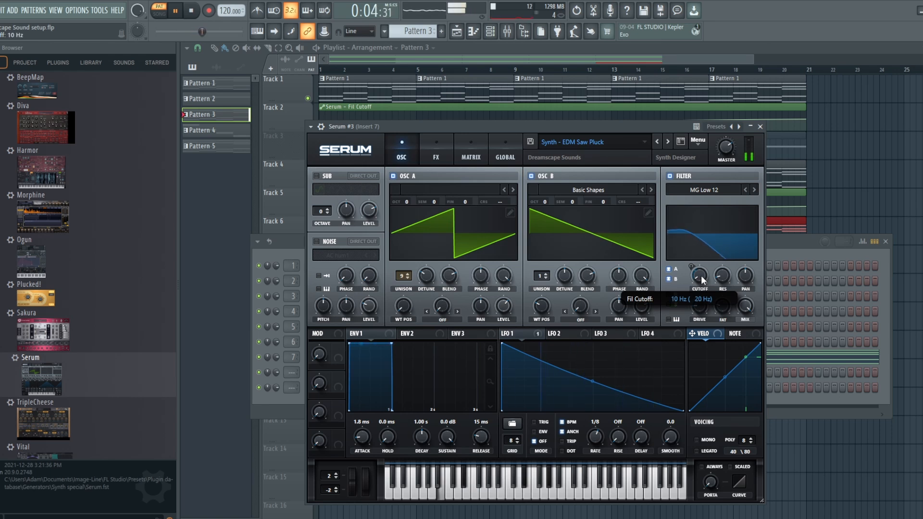
key(space)
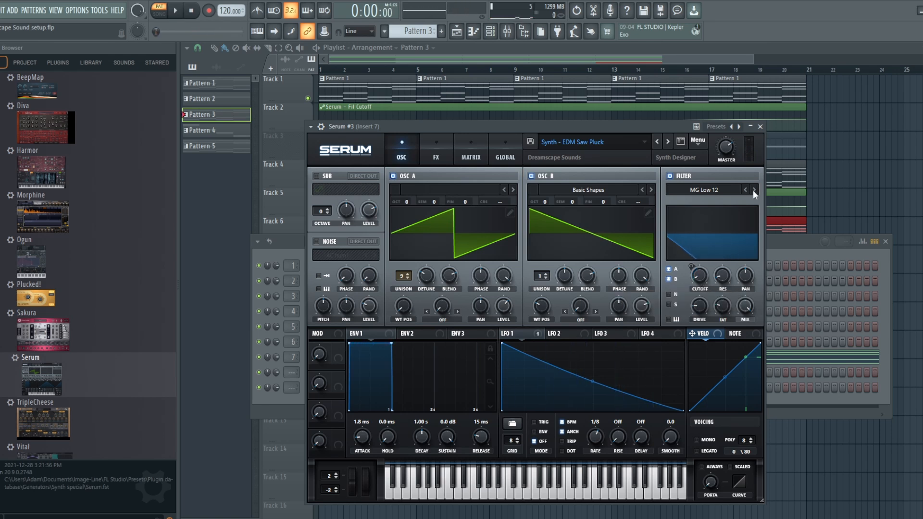
click(753, 189)
key(space)
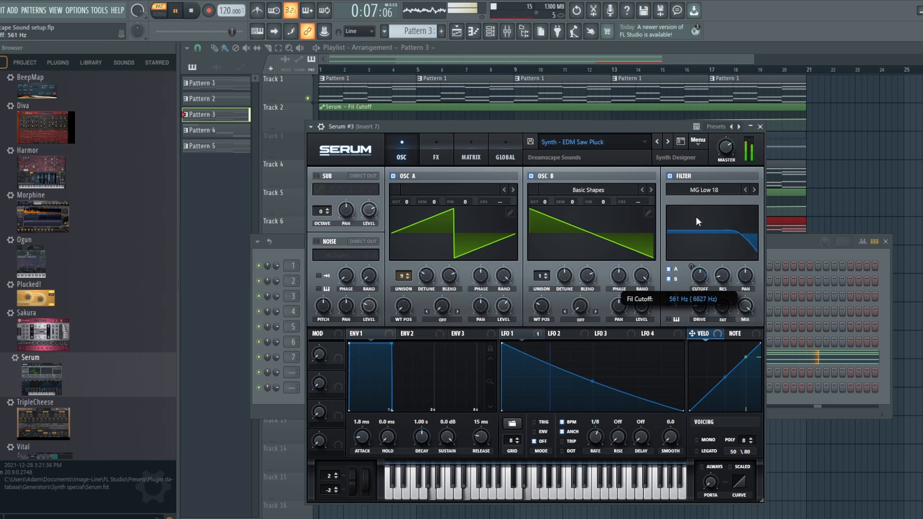
Stop playback, close Serum #3, create an automation clip for its filter cutoff on Track 7 and raise the clip's end point.
key(space)
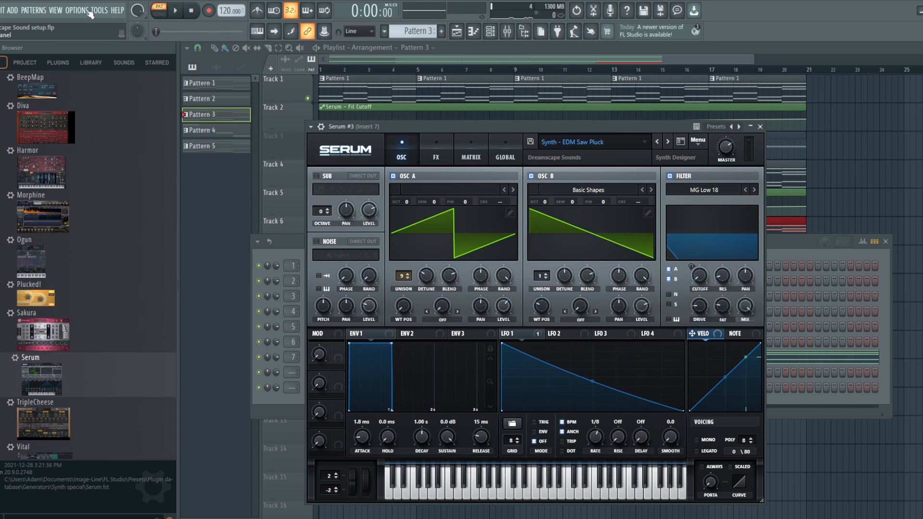
click(558, 47)
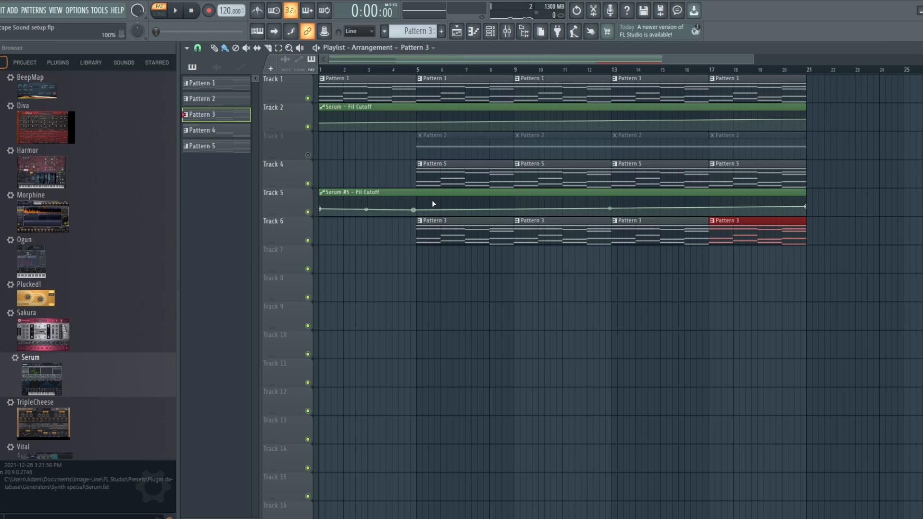
click(100, 11)
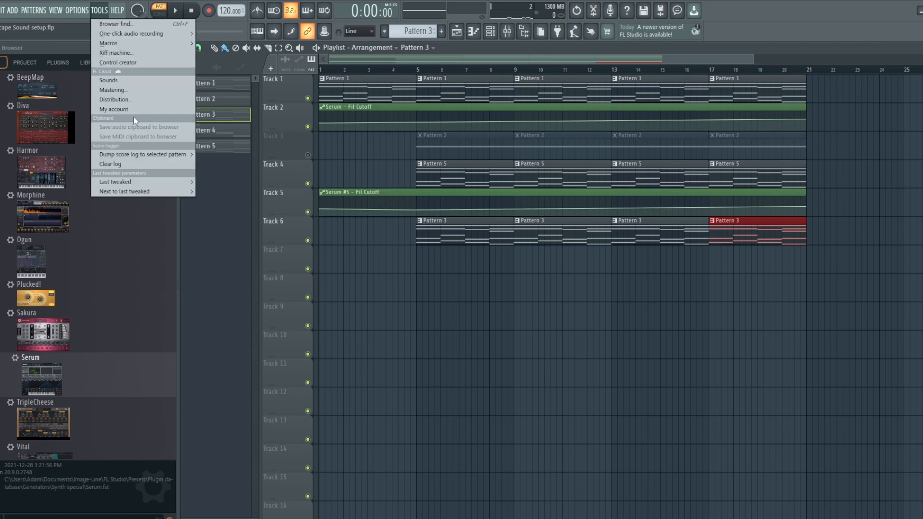
mouse_move(150, 182)
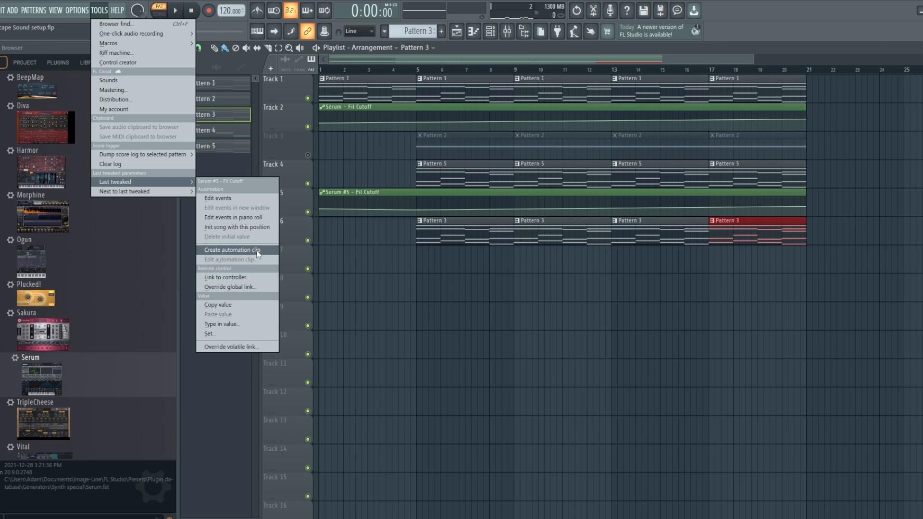
click(232, 250)
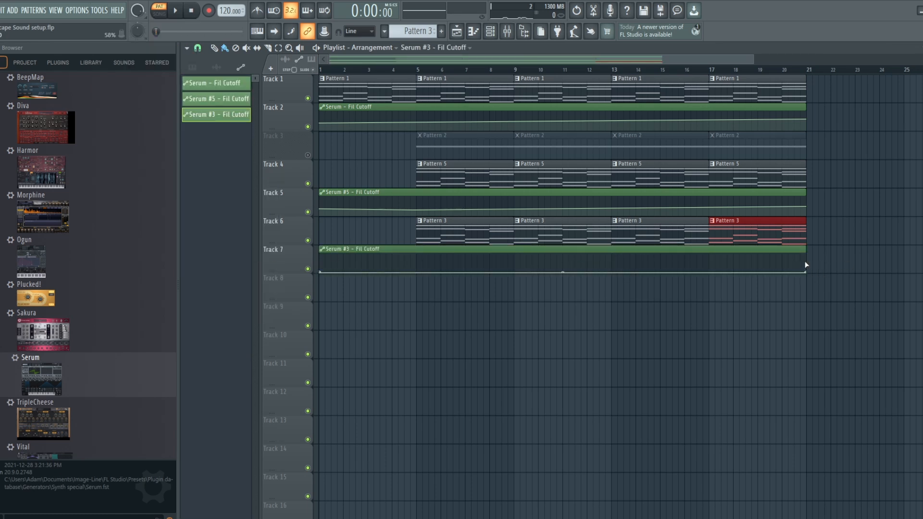
drag(807, 274, 808, 261)
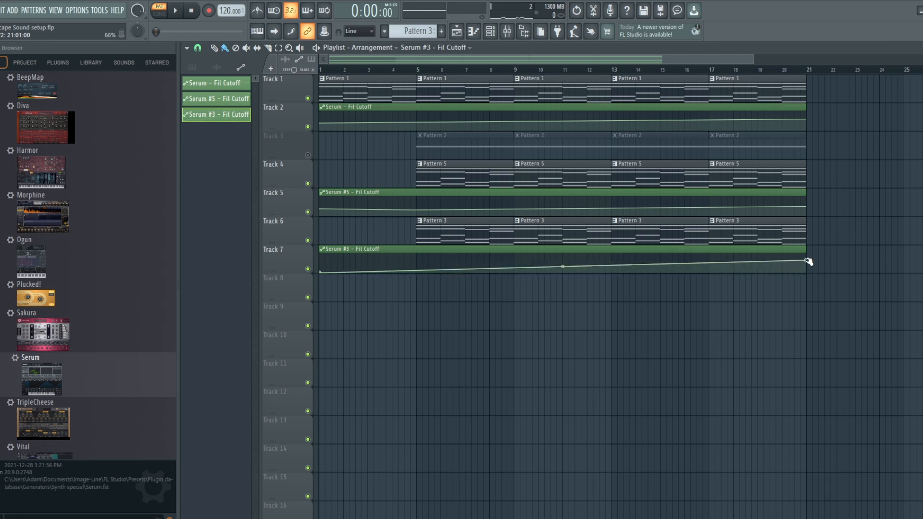
right_click(417, 270)
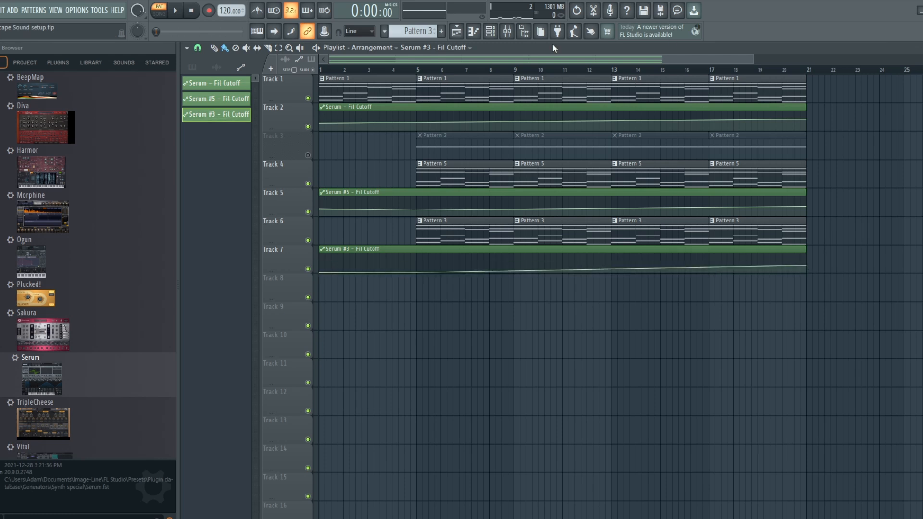
Set the channel rack to show all channels and open Serum #3's window.
click(510, 34)
click(490, 33)
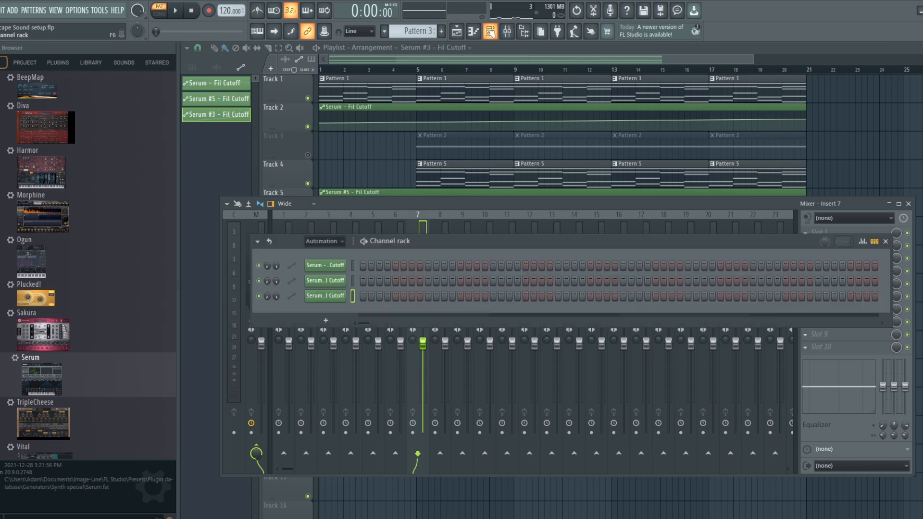
click(322, 241)
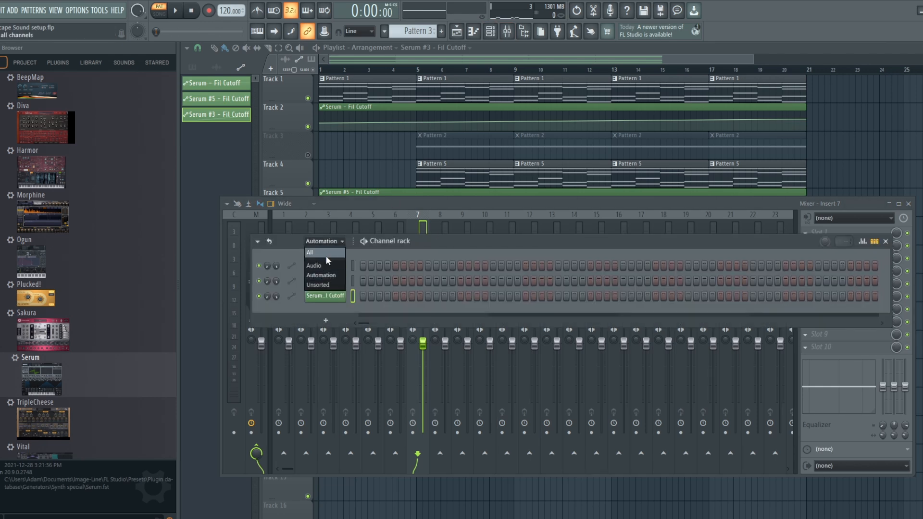
click(325, 253)
click(333, 356)
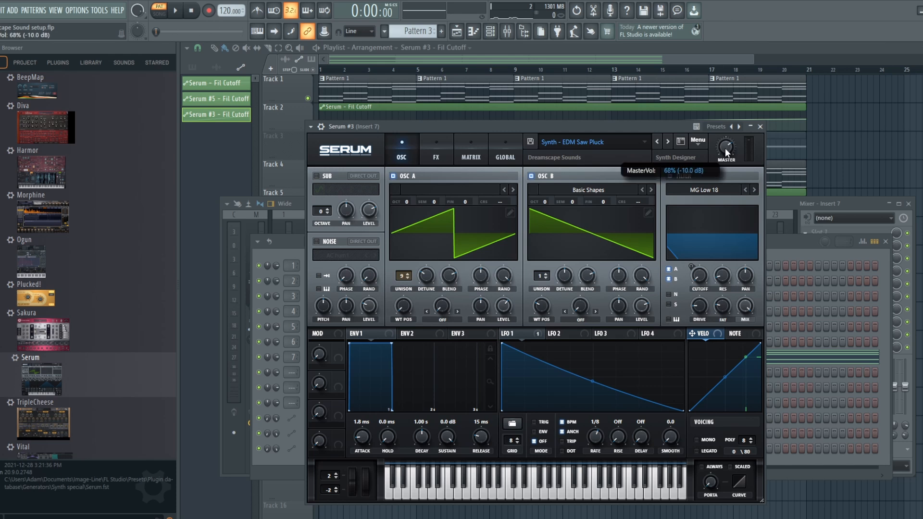
click(551, 60)
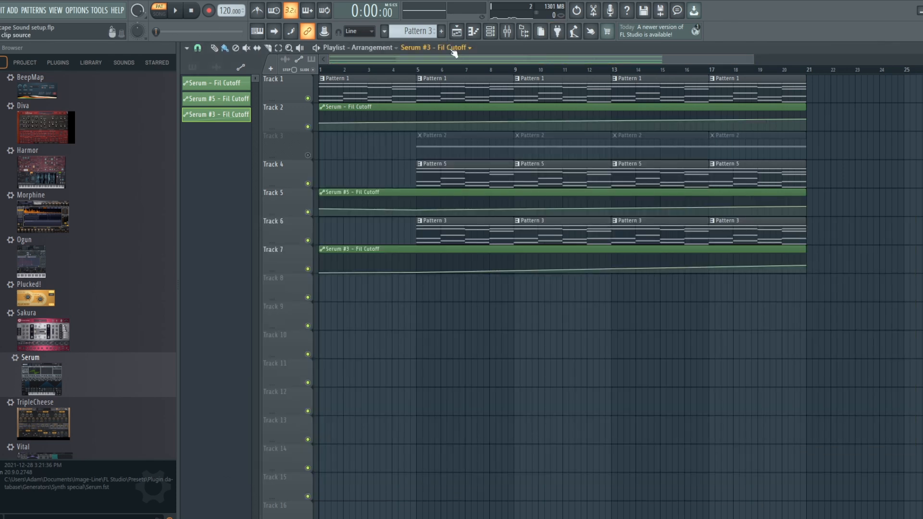
Play the song from bar 5 to audition the arrangement.
click(417, 70)
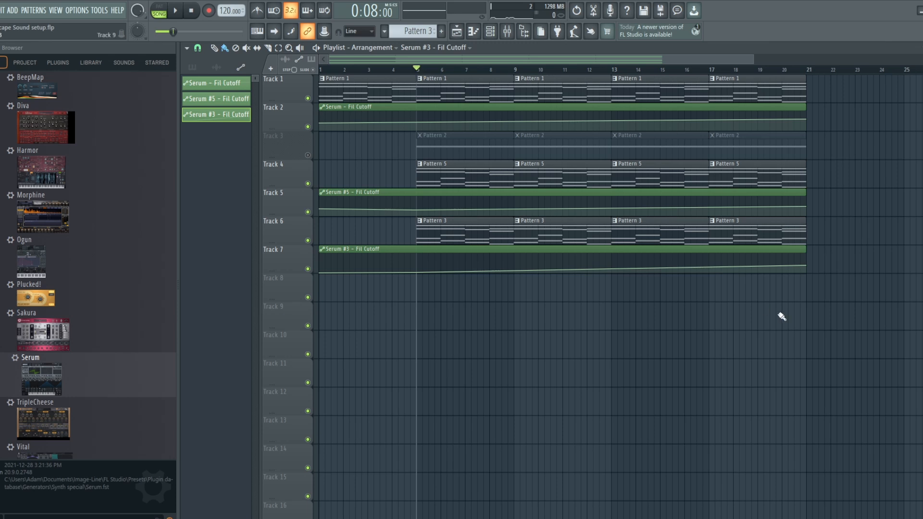
key(space)
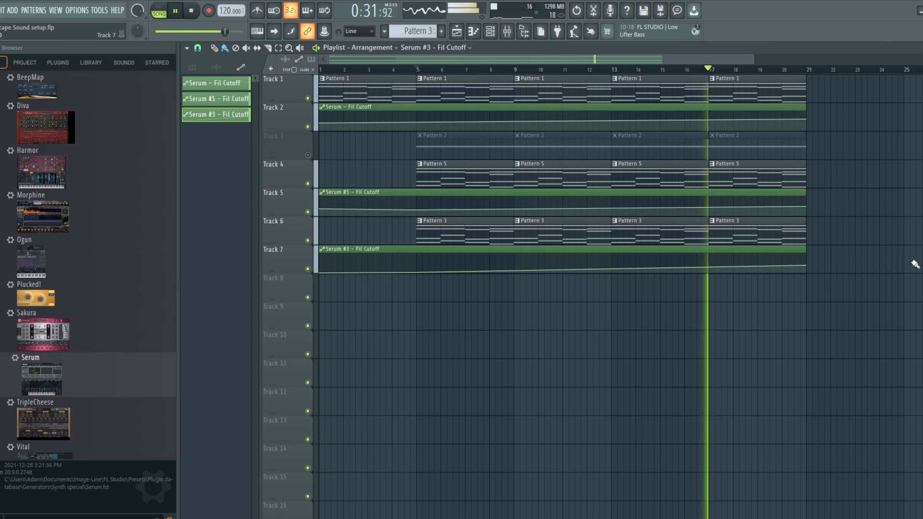
key(space)
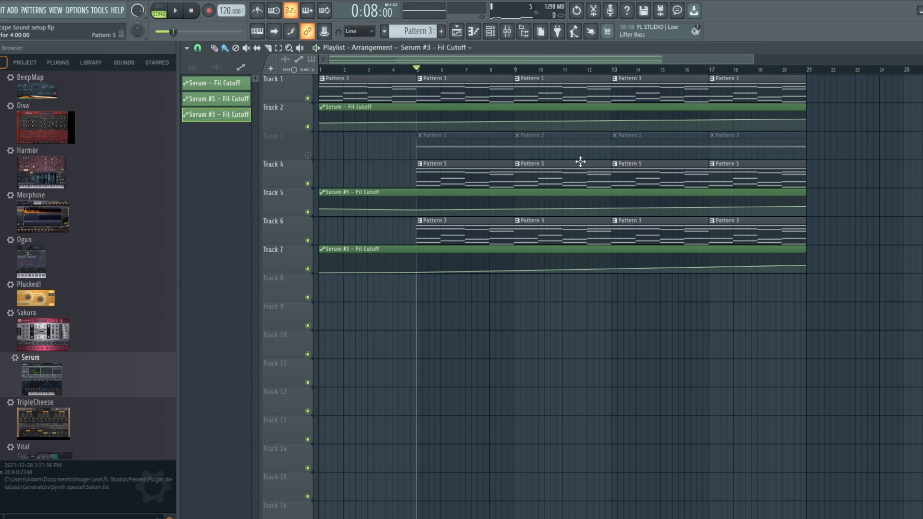
Open Serum #4 from the channel rack and audition Pattern 4 in pattern mode.
click(491, 31)
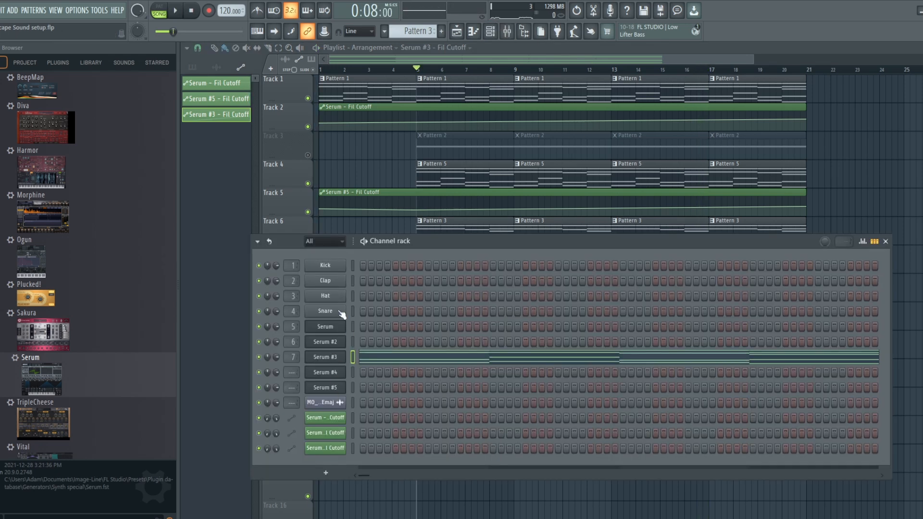
click(332, 357)
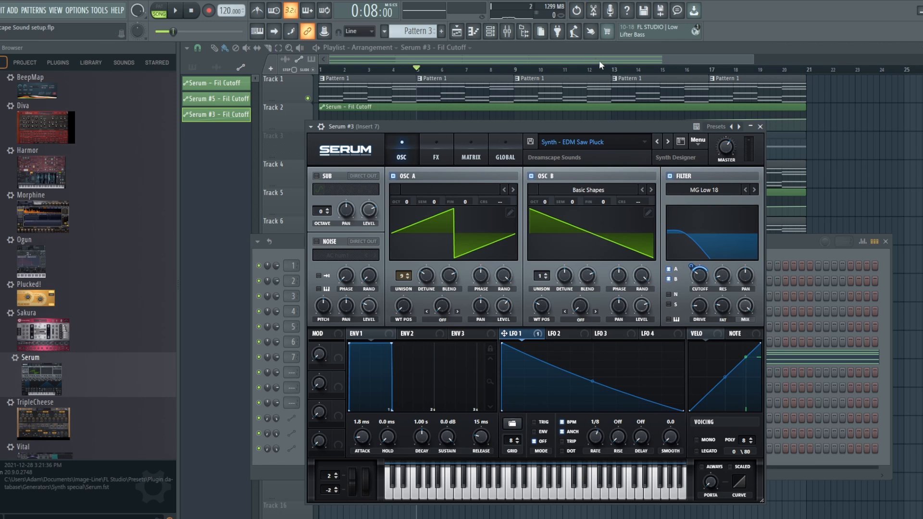
key(F12)
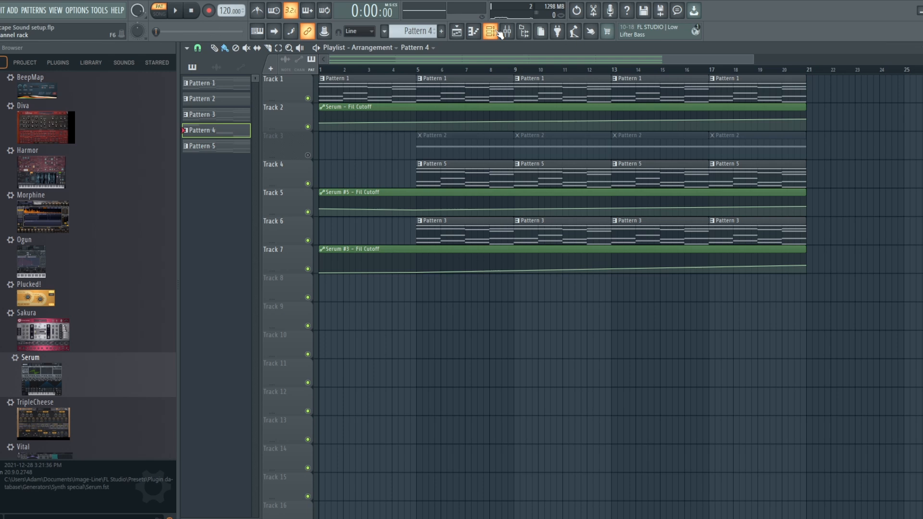
click(495, 32)
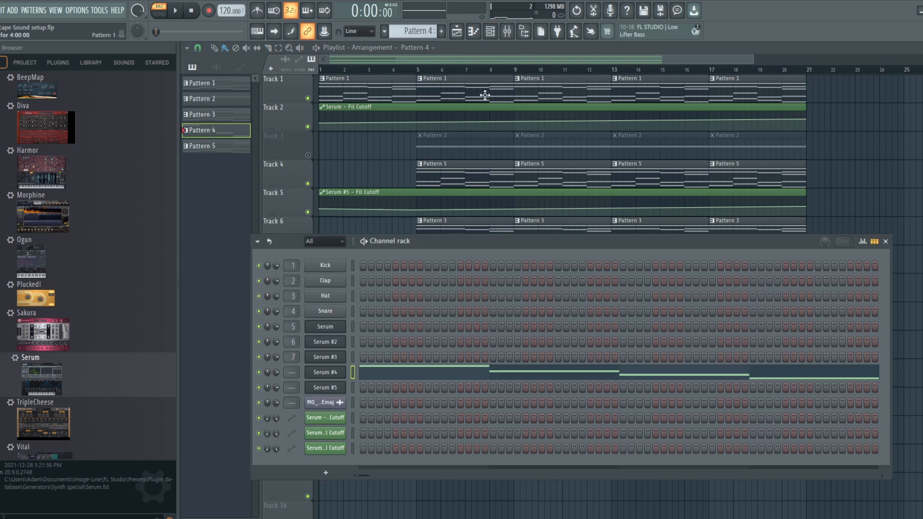
click(332, 371)
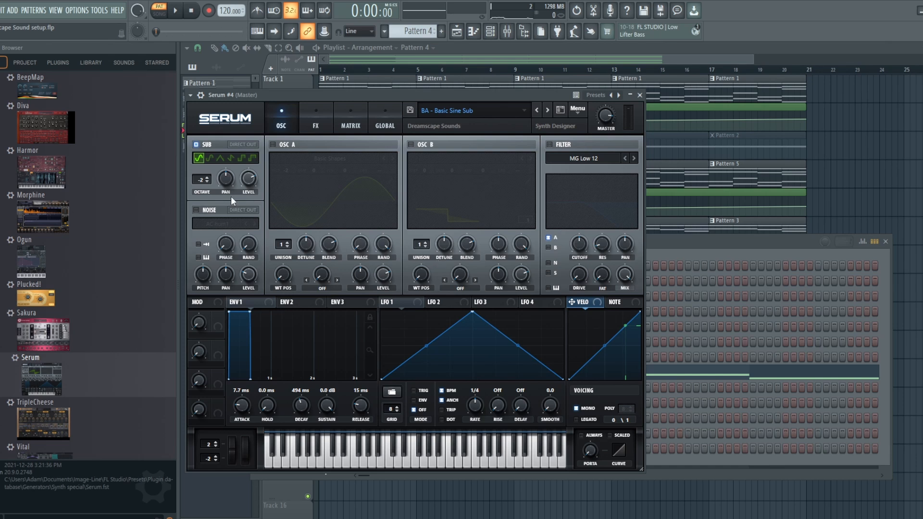
click(178, 13)
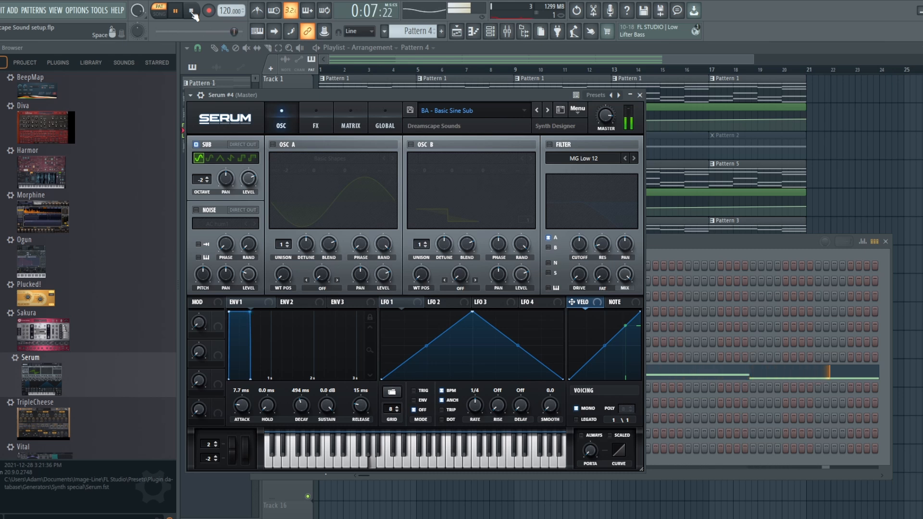
click(192, 12)
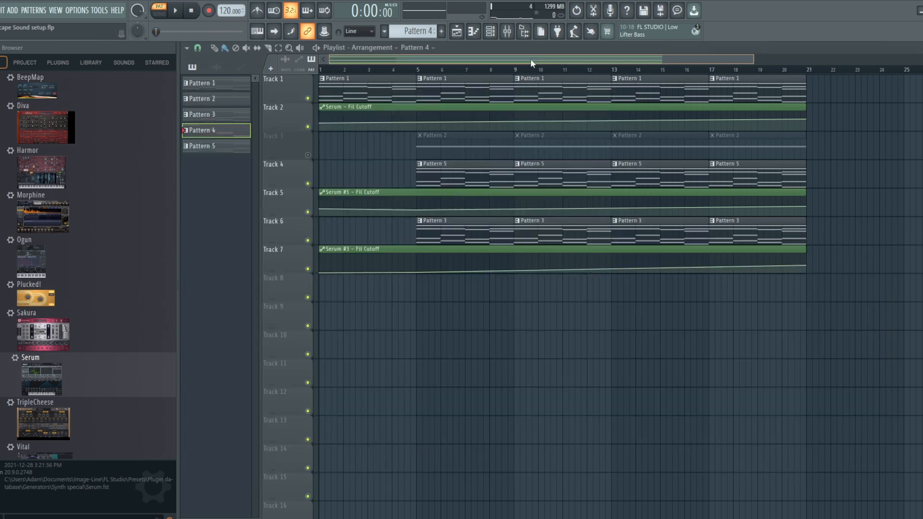
Place Pattern 4 on Track 8 starting at bar 9 and duplicate it twice to reach bar 21.
click(420, 296)
drag(451, 291, 551, 286)
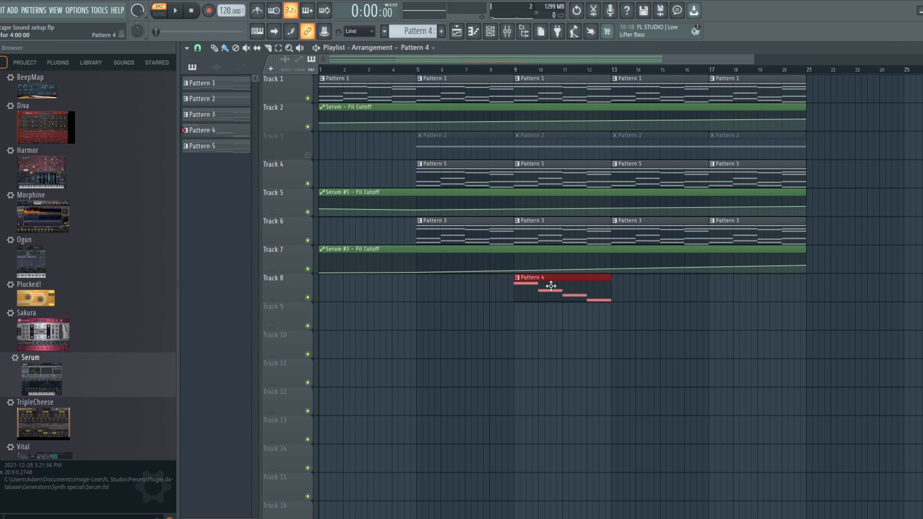
key(ctrl+b)
key(ctrl+b)
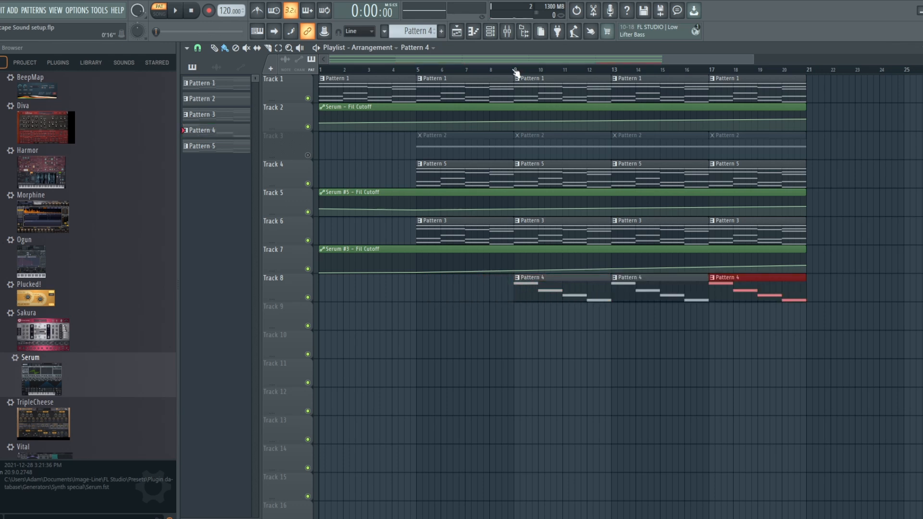
Play the song from bar 9 while muting and unmuting Track 8 to compare with and without Pattern 4.
click(516, 71)
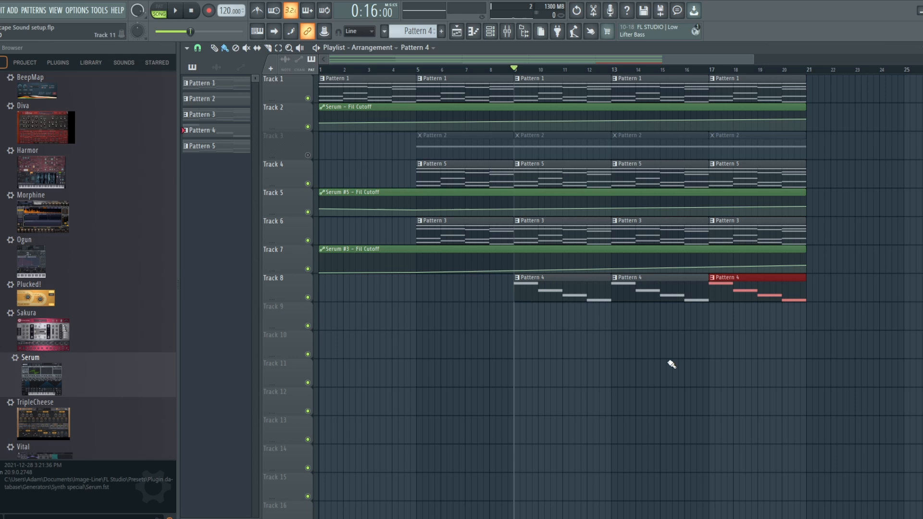
key(space)
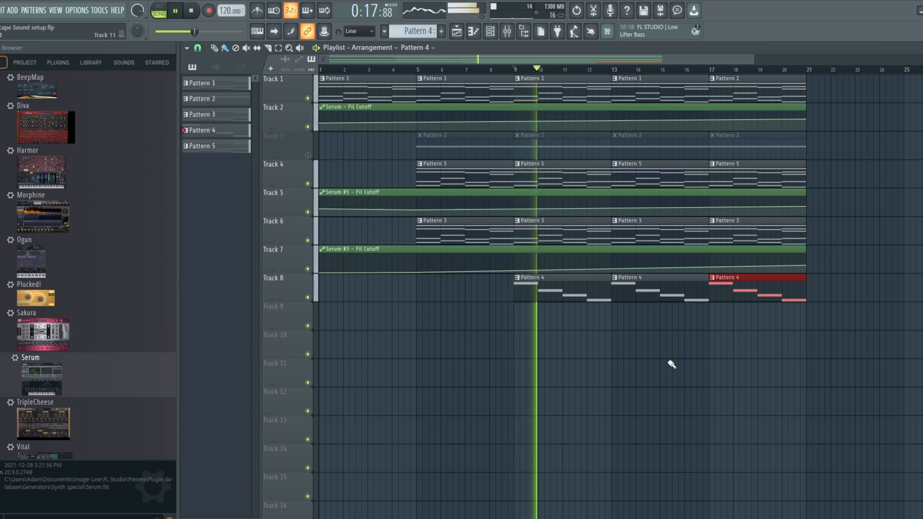
click(308, 297)
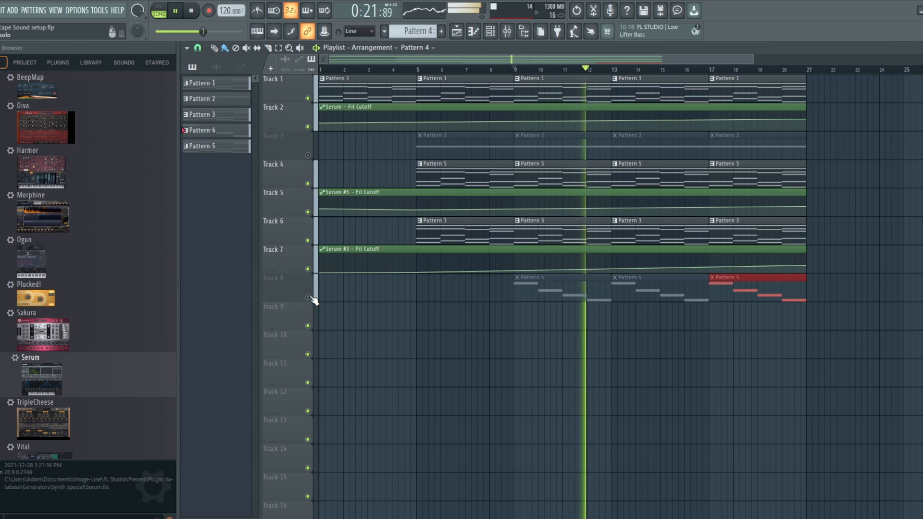
click(307, 297)
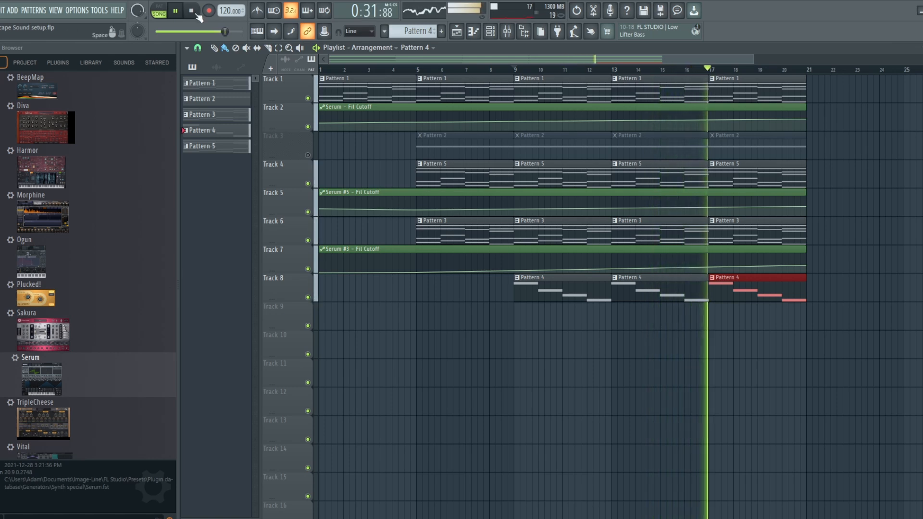
click(196, 14)
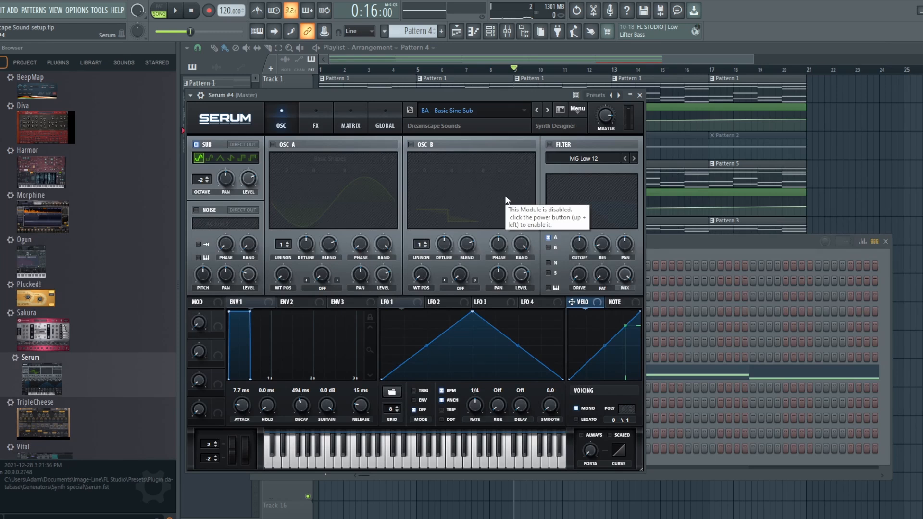
Review Serum #4's effects chain on the FX page and return to the oscillator page.
click(327, 112)
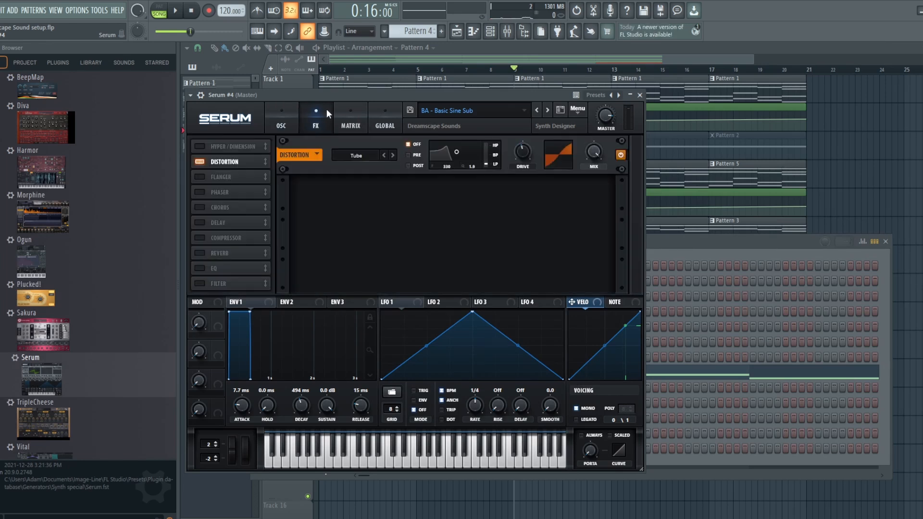
click(282, 115)
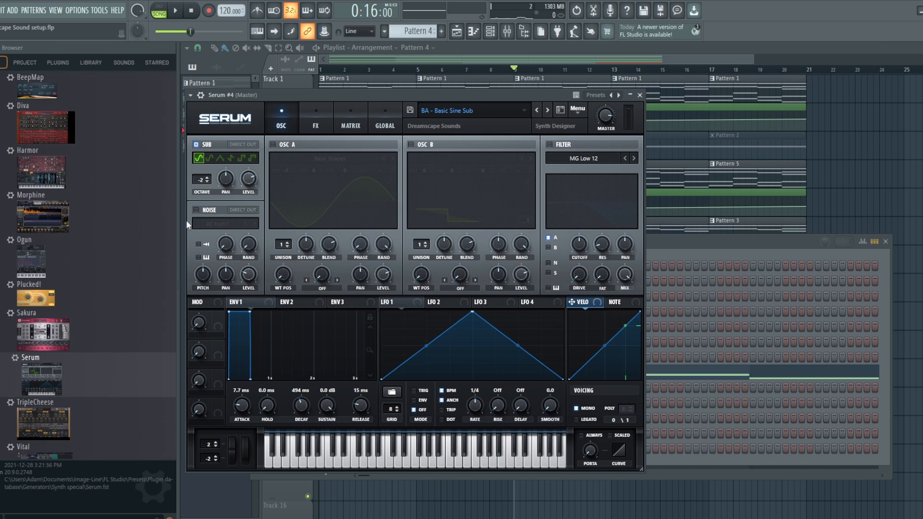
click(307, 121)
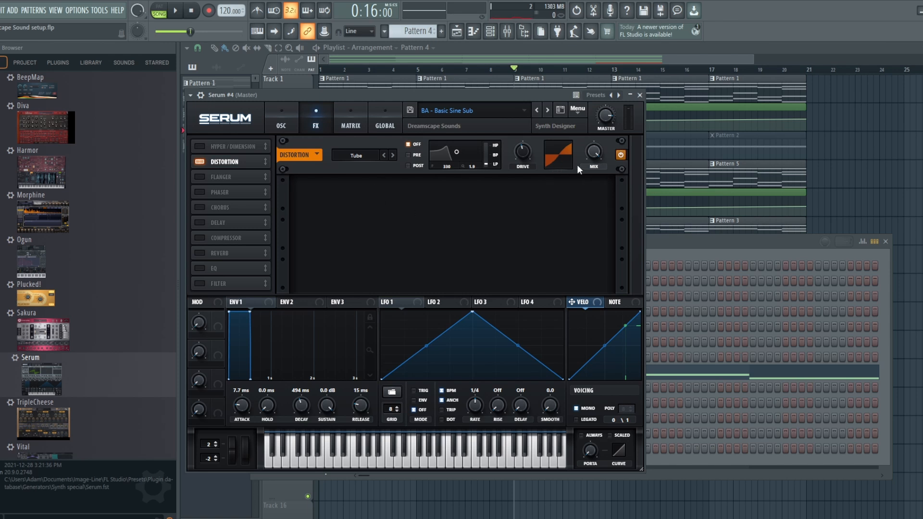
click(286, 115)
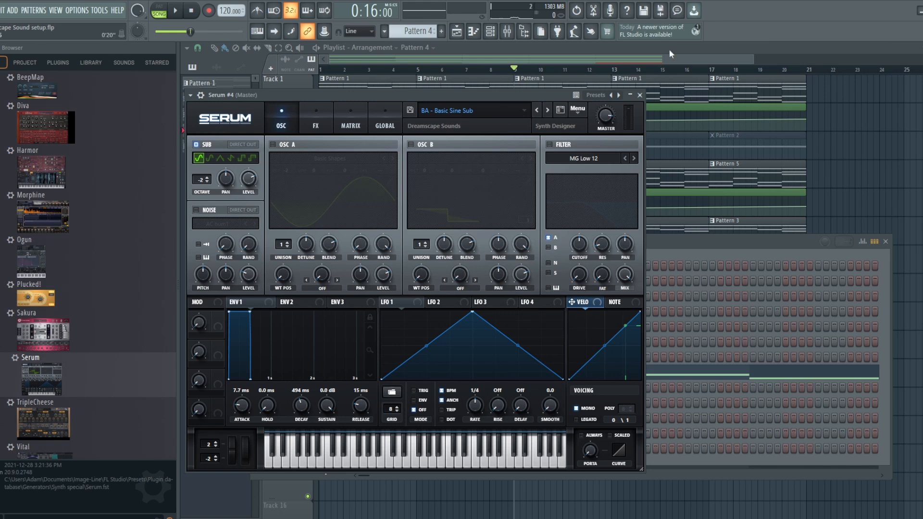
Open the mixer and load the SPAN analyser into the first effect slot of Insert 9.
click(507, 33)
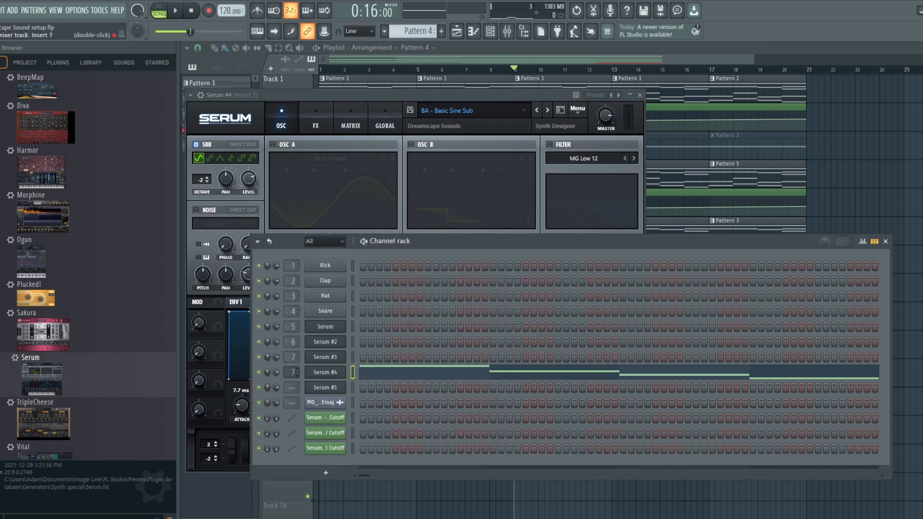
click(509, 39)
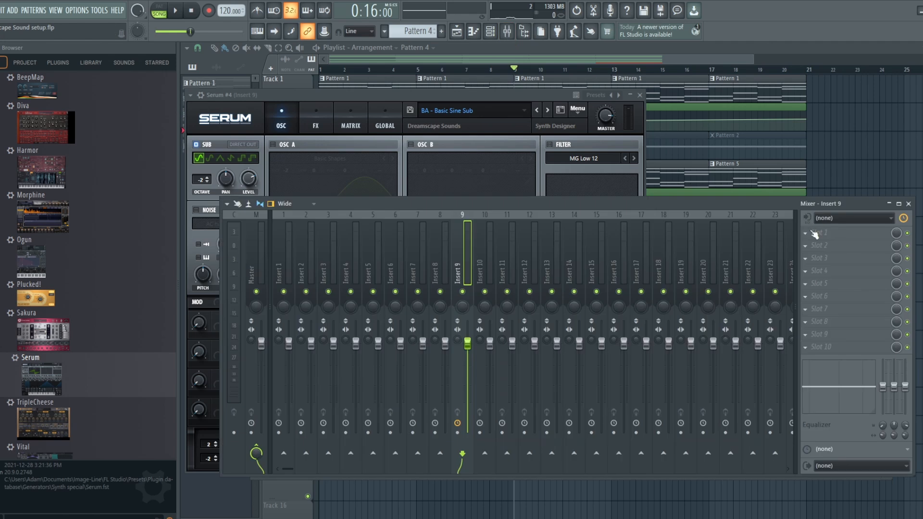
click(812, 233)
click(660, 74)
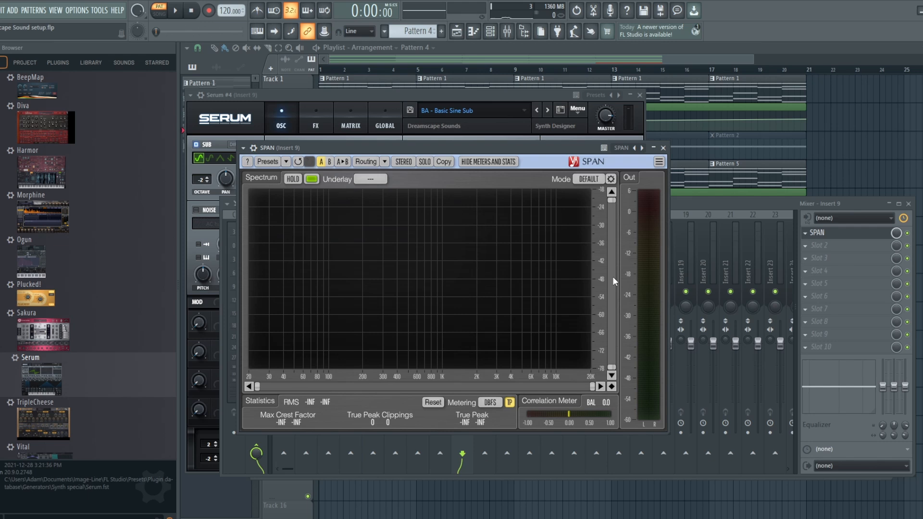
Play the song and set Serum #4's Distortion Mix to 100% on the FX page, then close Serum.
key(space)
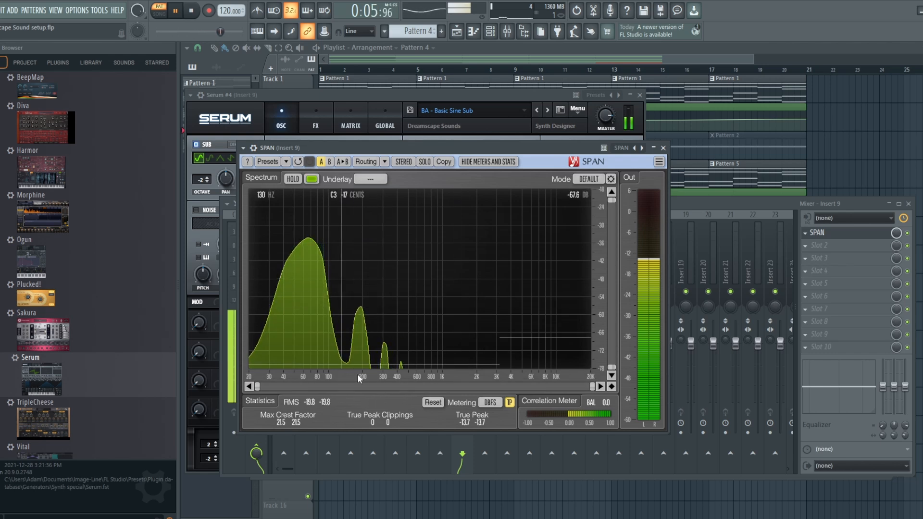
click(448, 92)
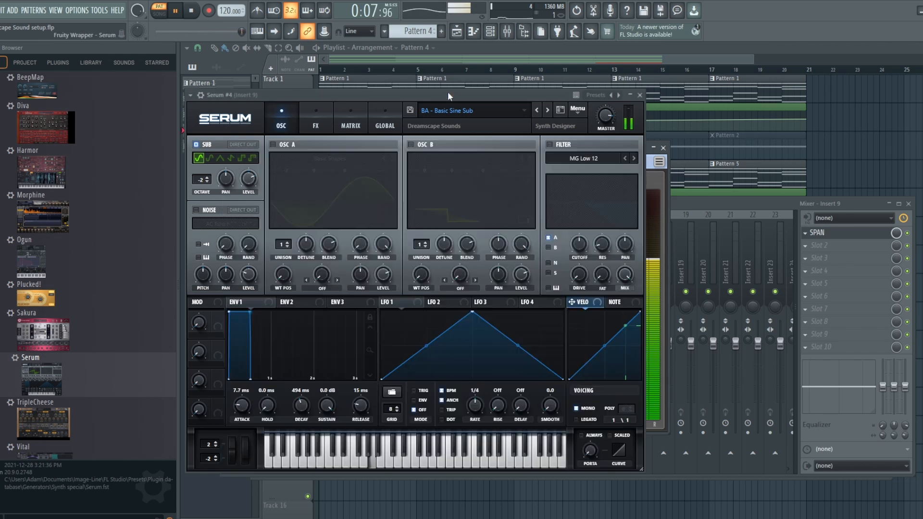
click(311, 119)
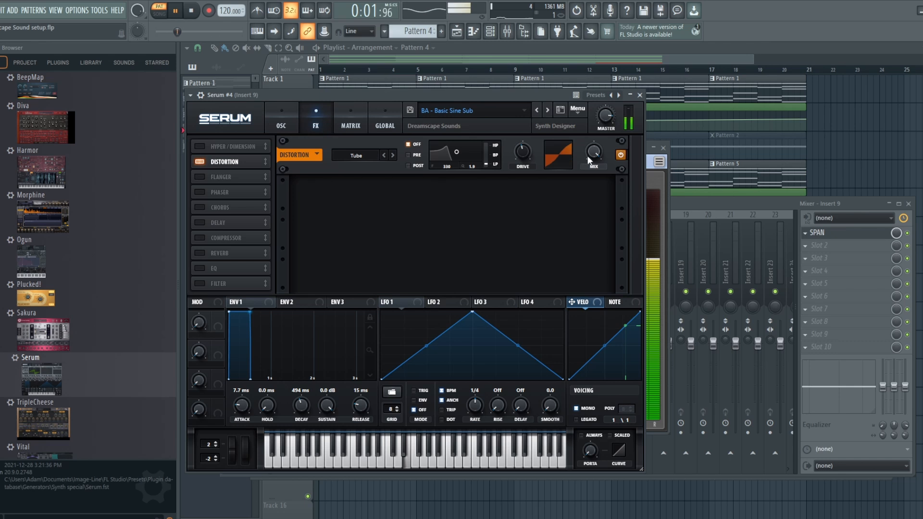
mouse_move(594, 154)
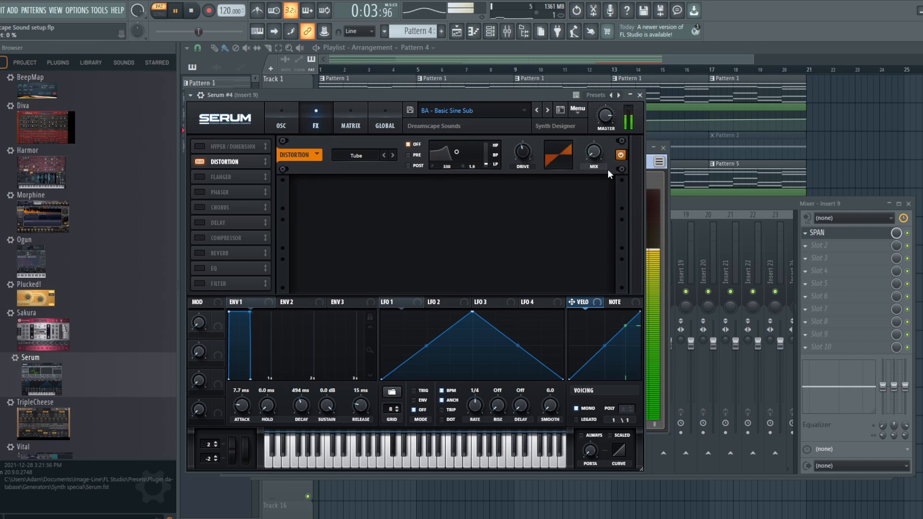
drag(596, 152, 591, 45)
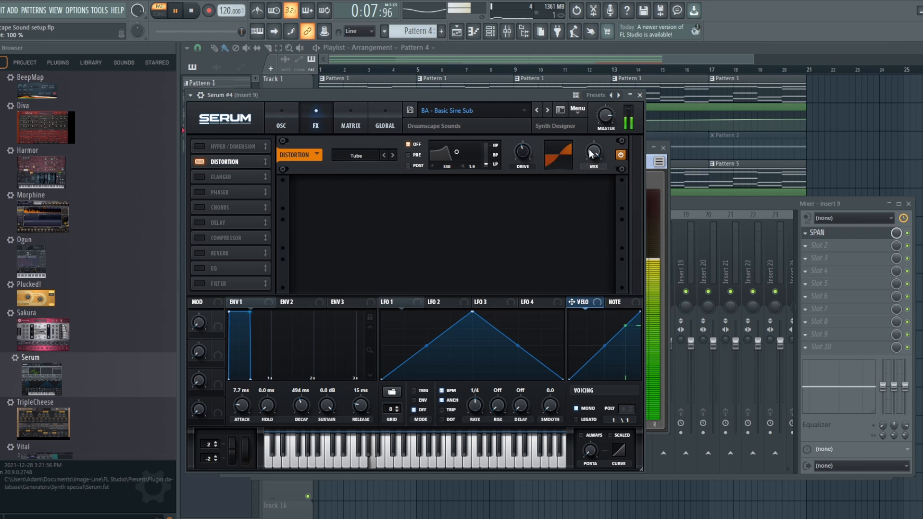
click(640, 95)
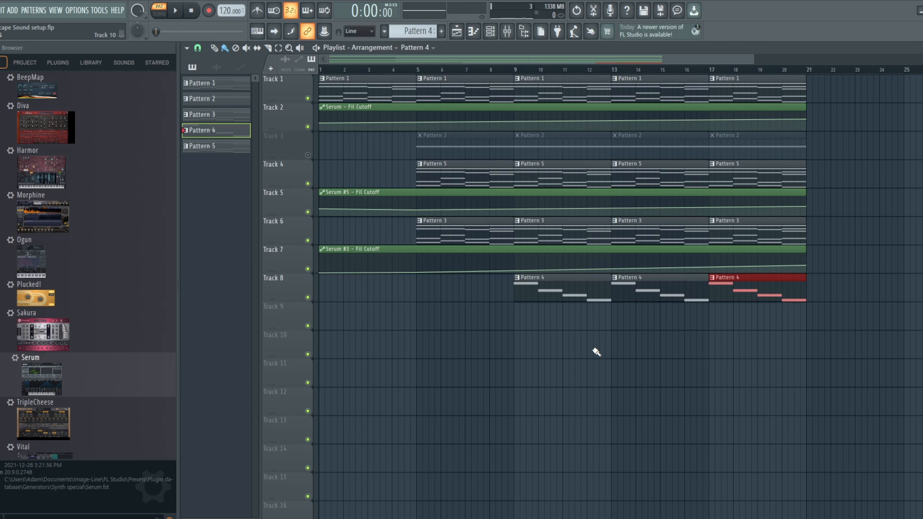
Play the song from bar 5 while muting and unmuting Track 4 to compare with and without Pattern 5.
click(307, 155)
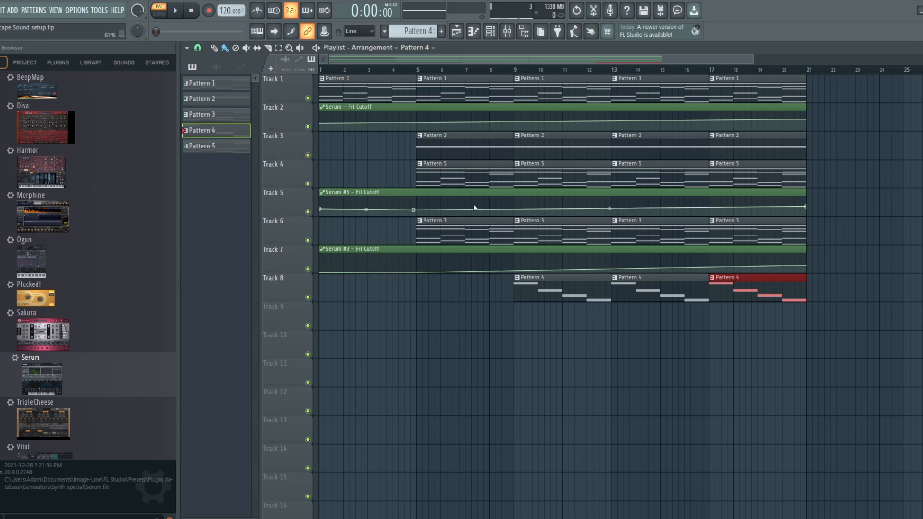
click(308, 184)
click(418, 70)
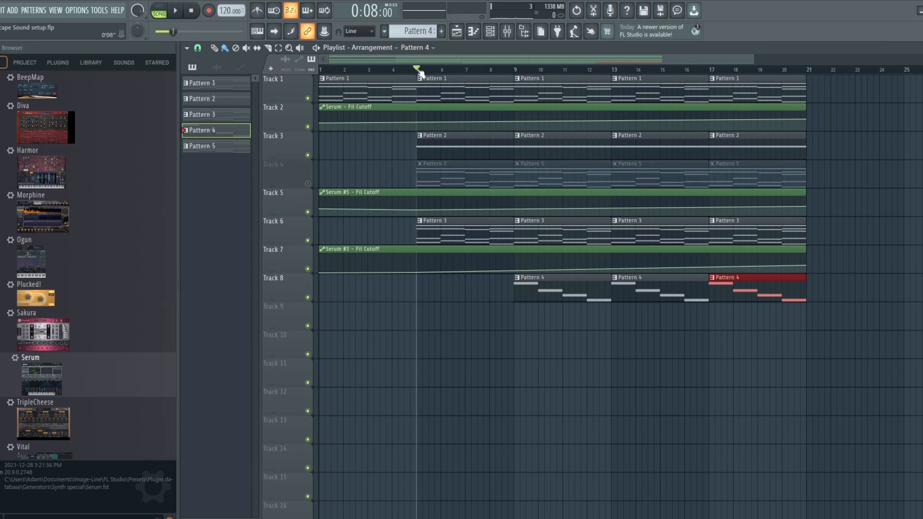
click(178, 11)
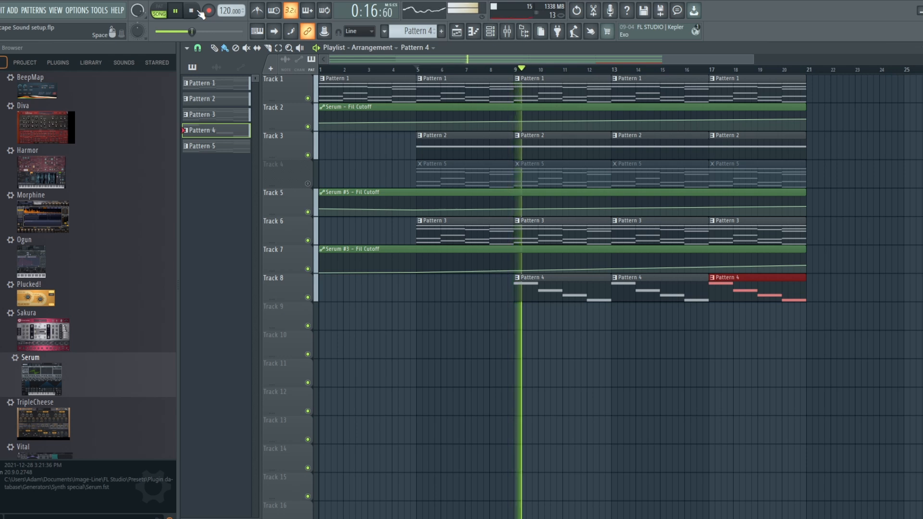
click(308, 184)
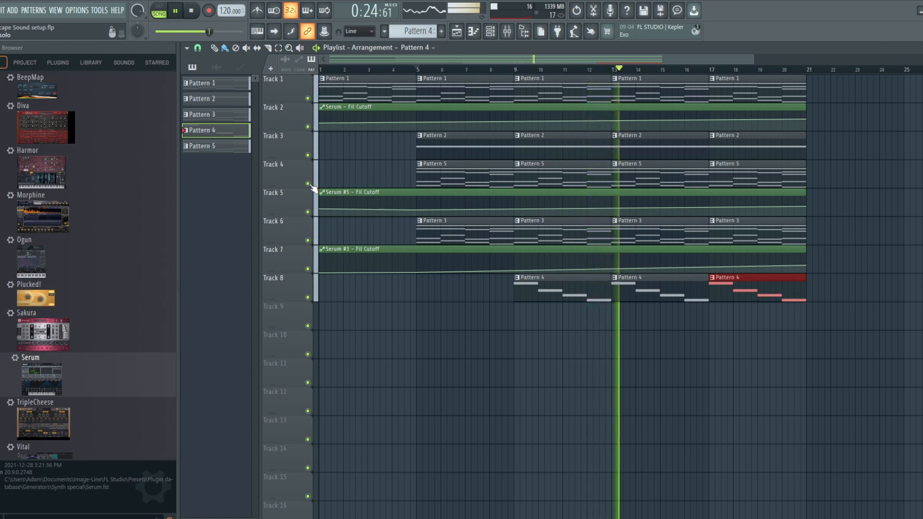
Check the mixer meters and channel rack during playback, then stop the song.
click(490, 31)
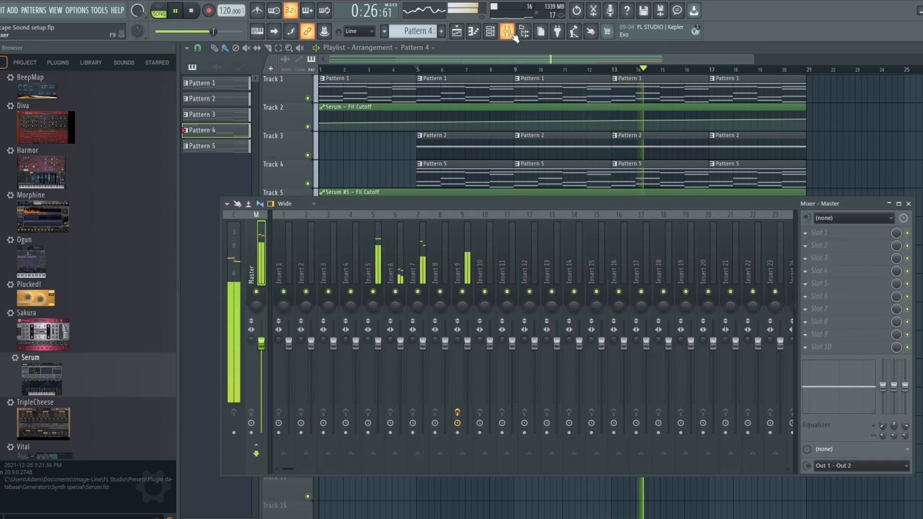
click(507, 31)
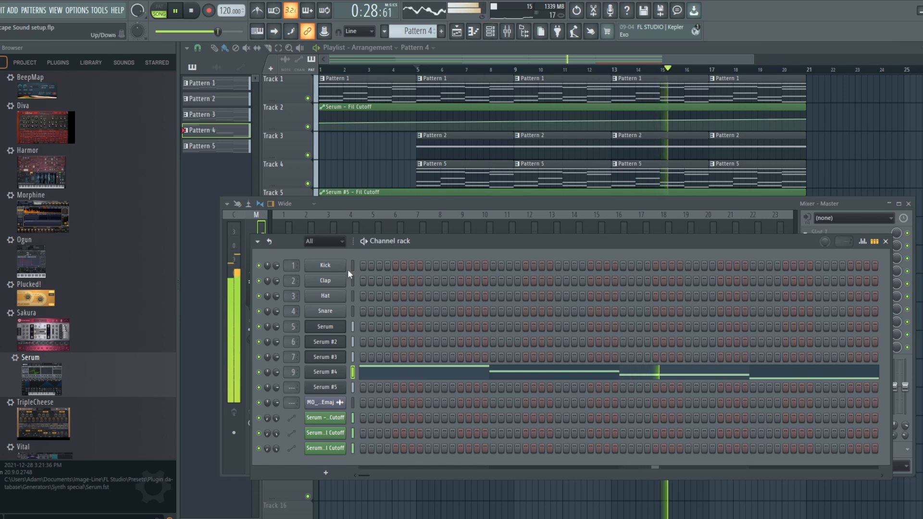
click(509, 61)
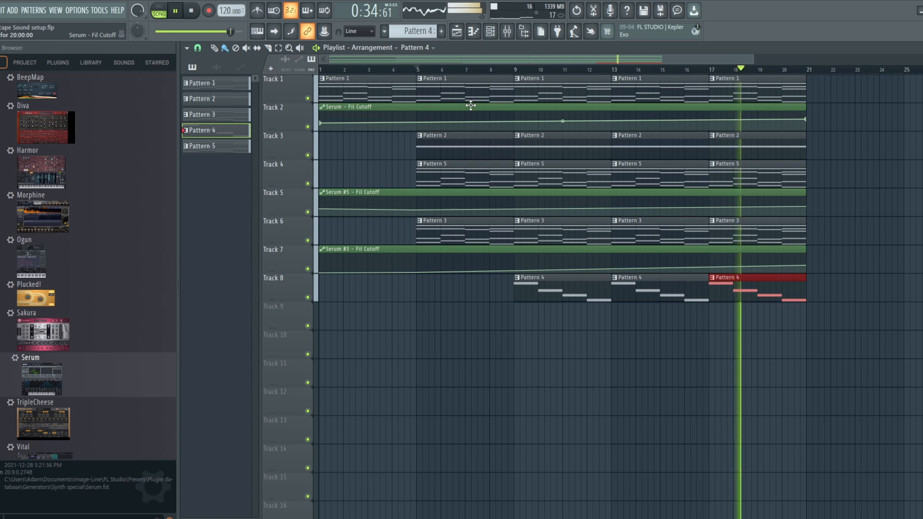
drag(754, 56, 826, 56)
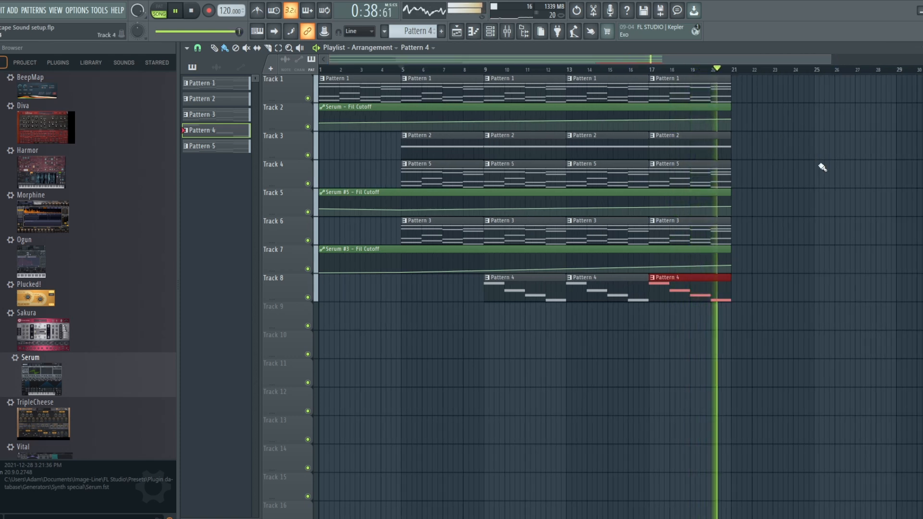
key(space)
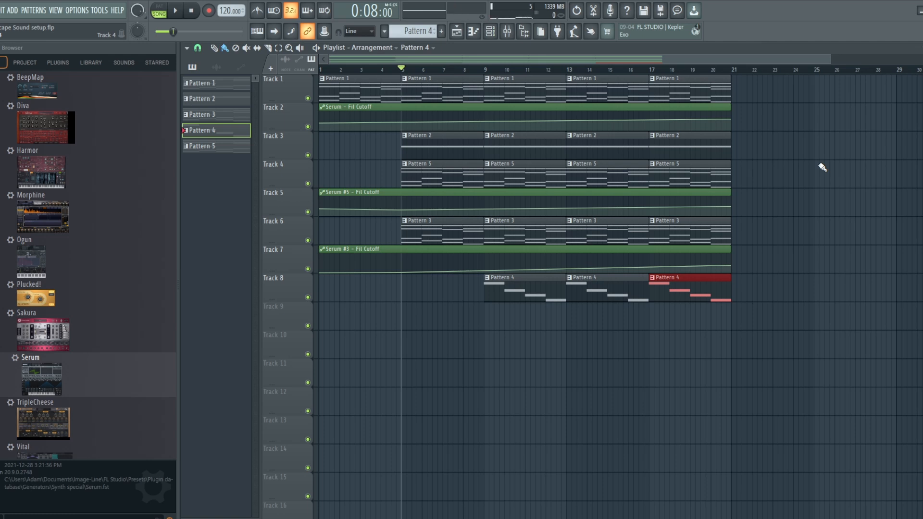
Solo Tracks 3, 4 and 5 and play from bar 5, muting and unmuting Track 3 to compare.
ctrl+click(308, 155)
click(308, 183)
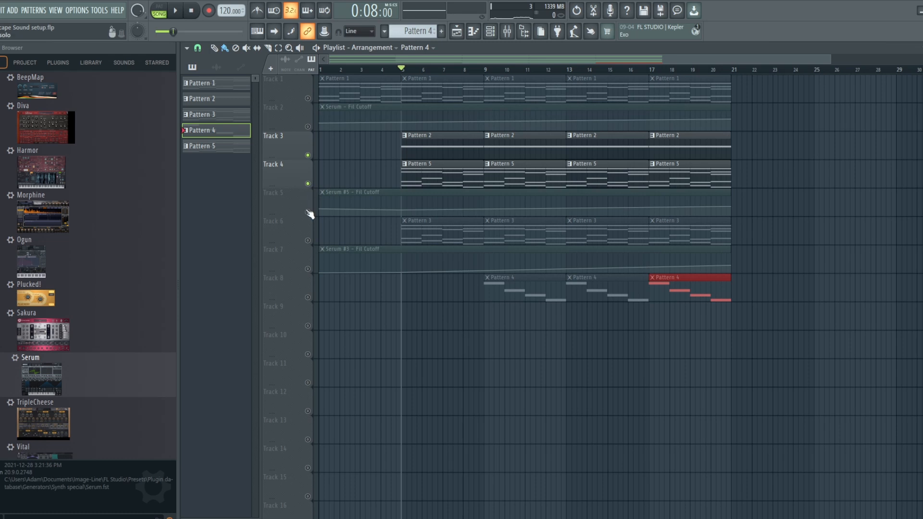
click(308, 212)
click(175, 11)
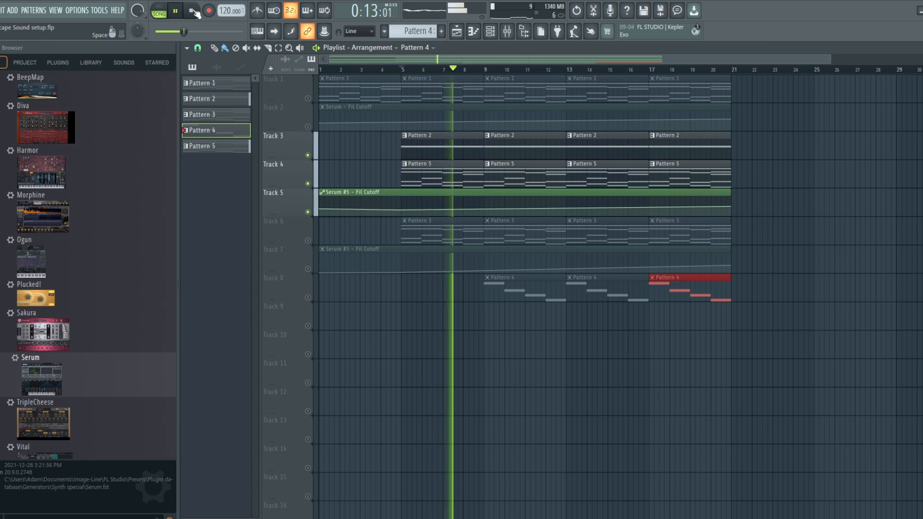
click(313, 156)
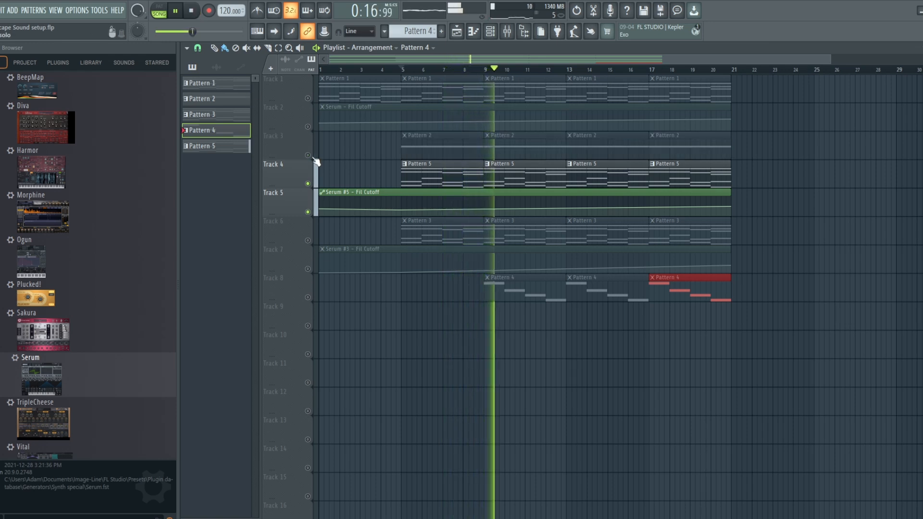
click(313, 157)
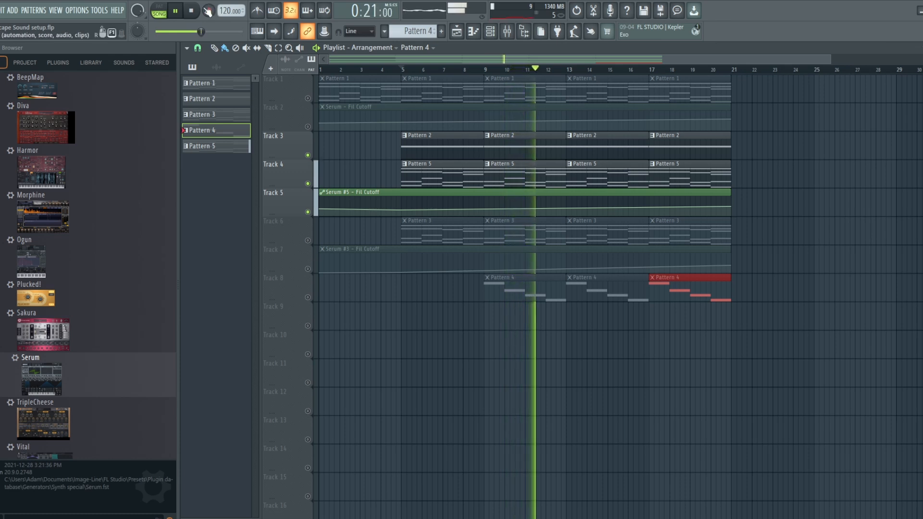
click(192, 11)
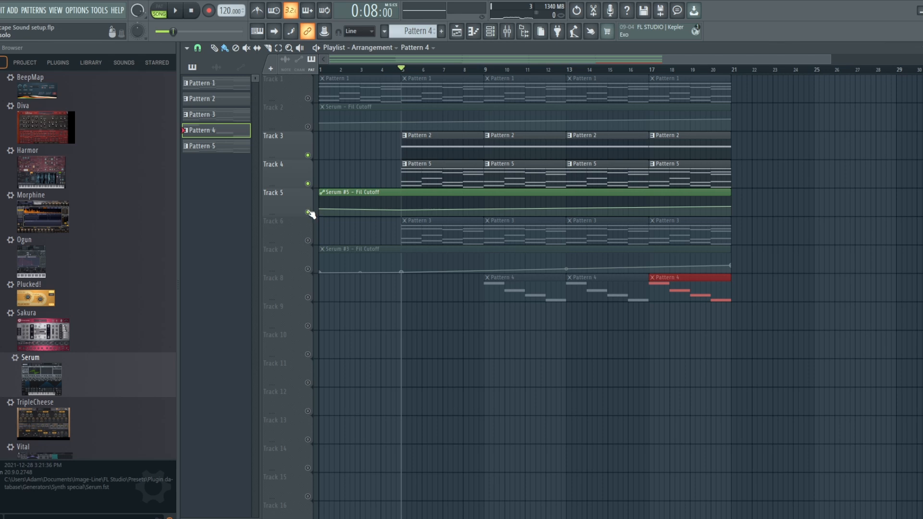
Unmute all tracks and play the full arrangement from the start.
right_click(308, 212)
right_click(308, 212)
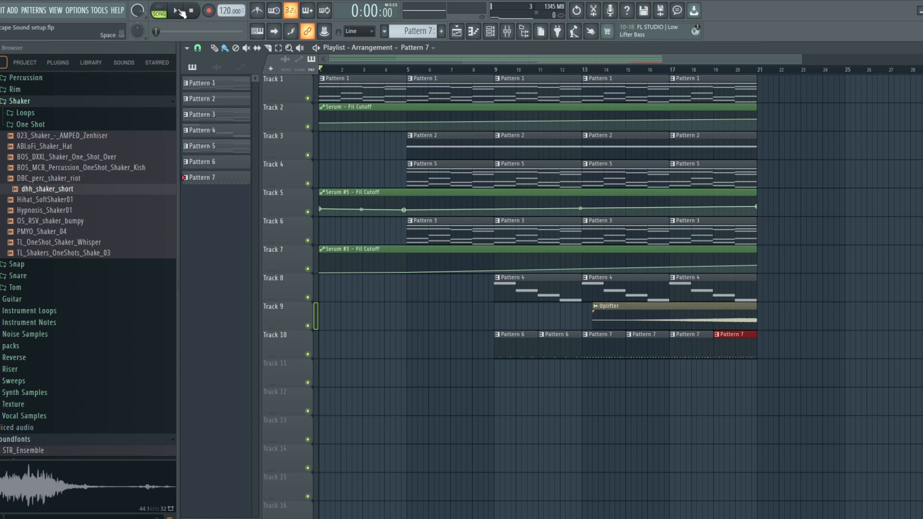
click(178, 11)
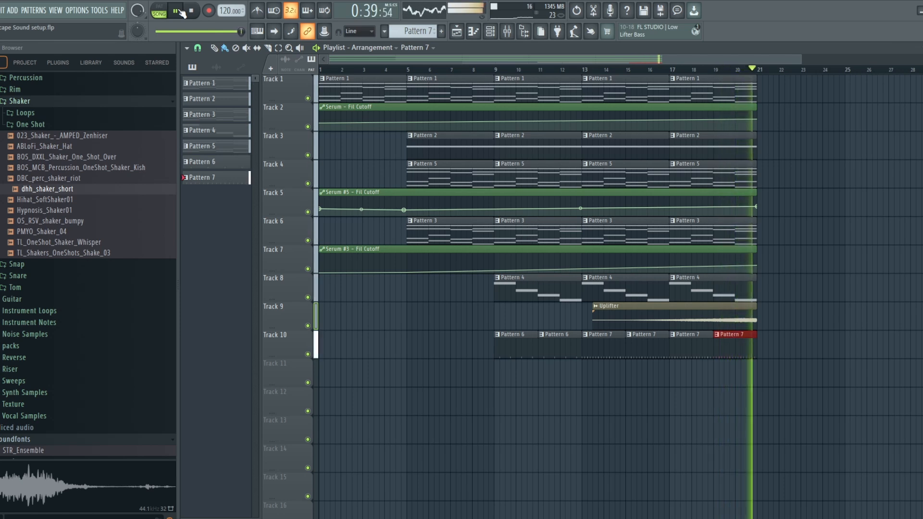
click(180, 12)
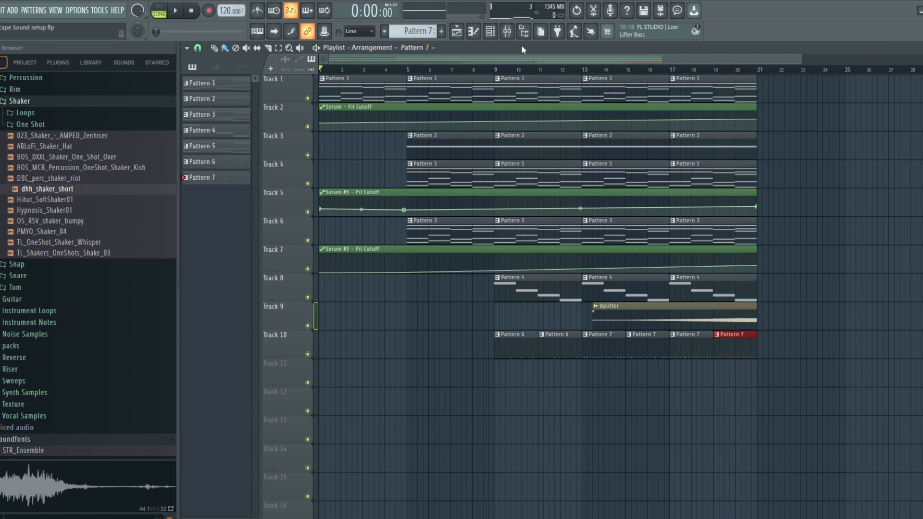